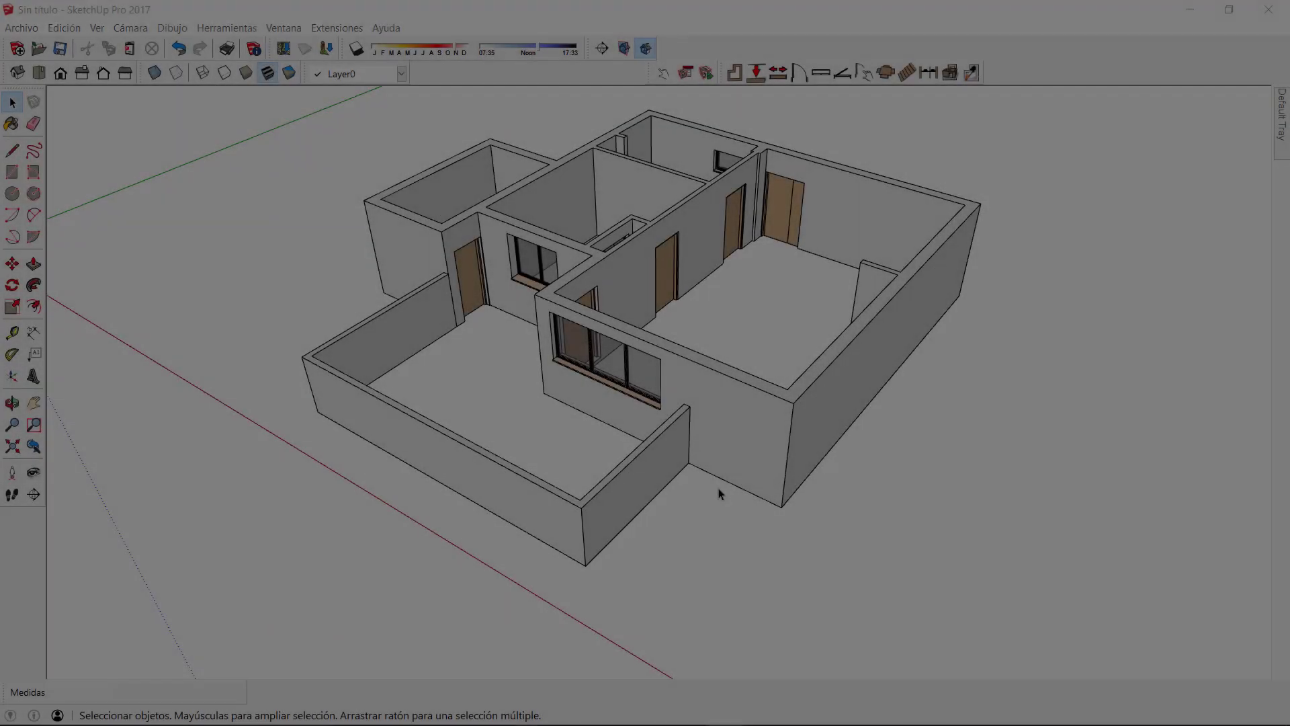
- Convert the whole house model to a 2D plan with Dibac and open the main house group for editing in top view
drag(716, 489, 666, 451)
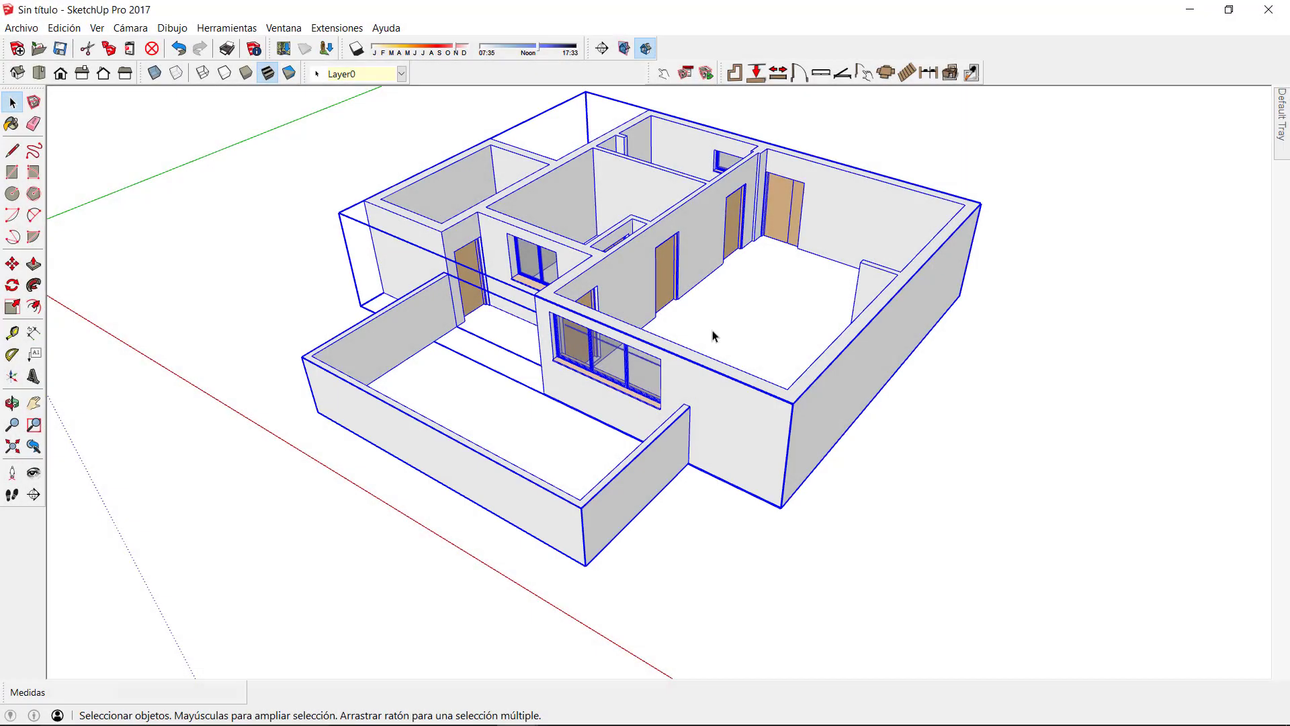
click(951, 74)
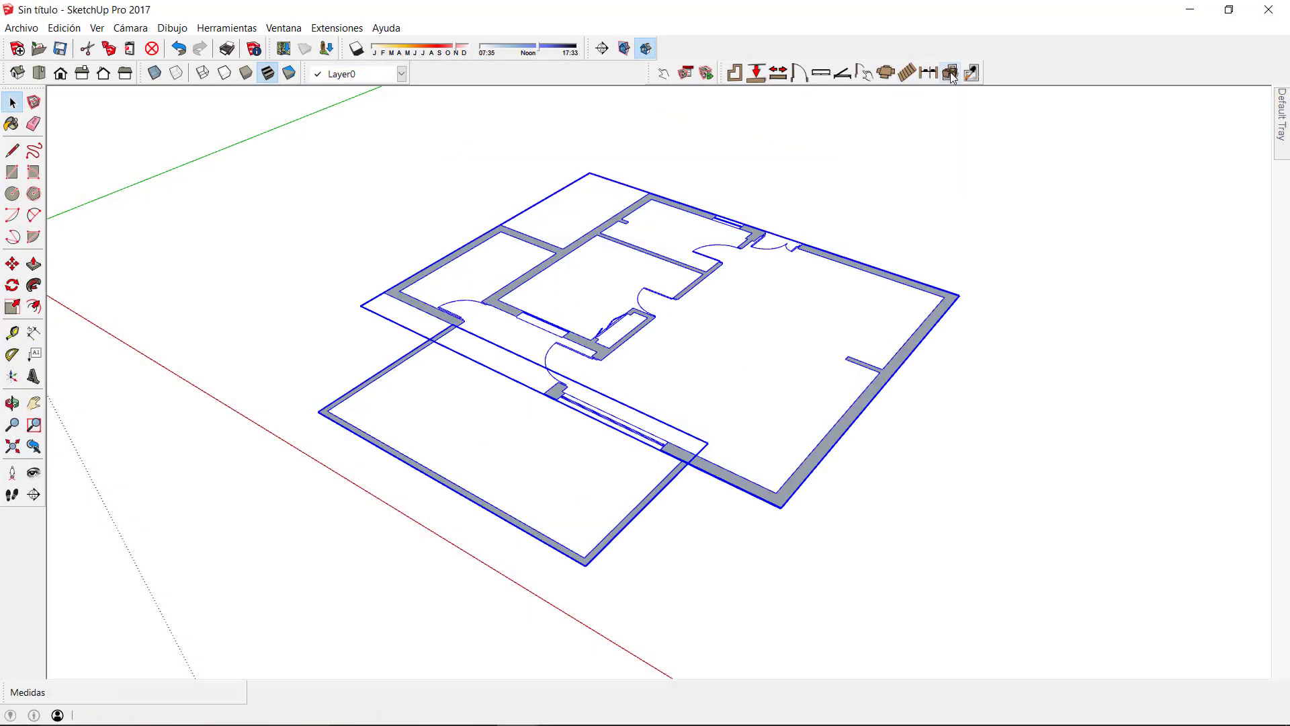
double_click(749, 490)
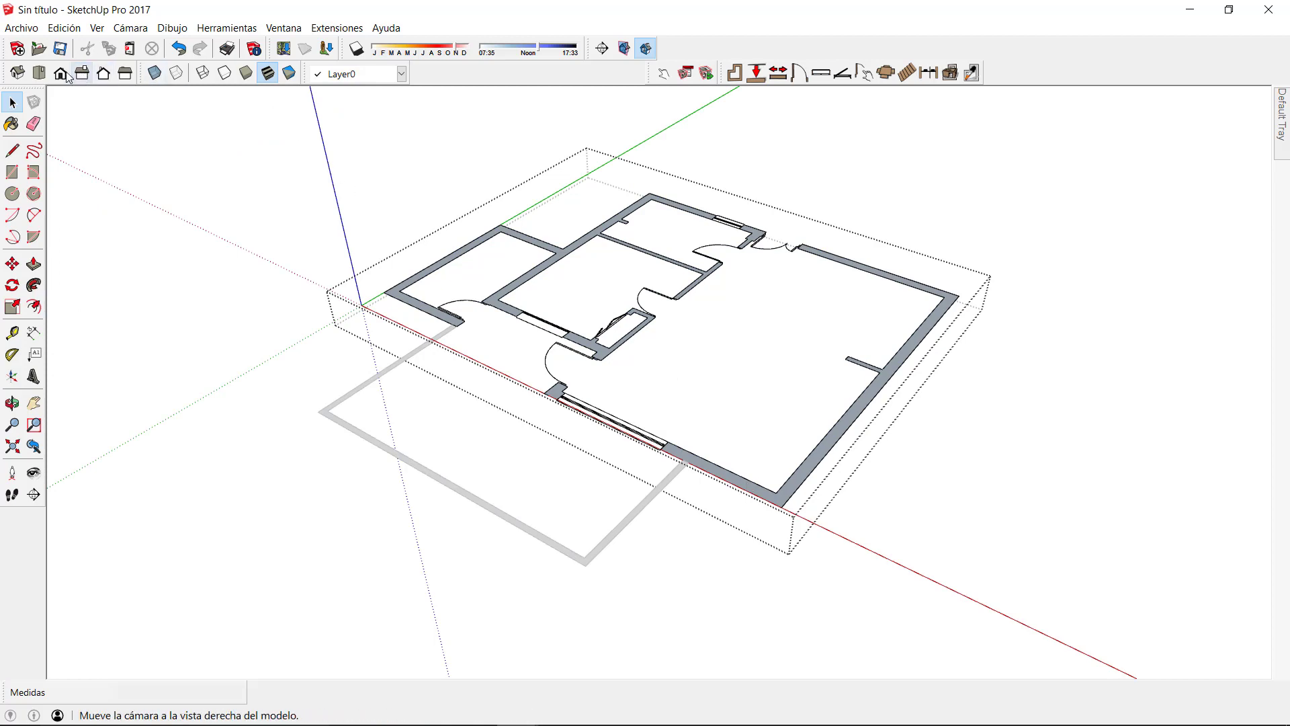
click(45, 72)
scroll(829, 135, up, 6)
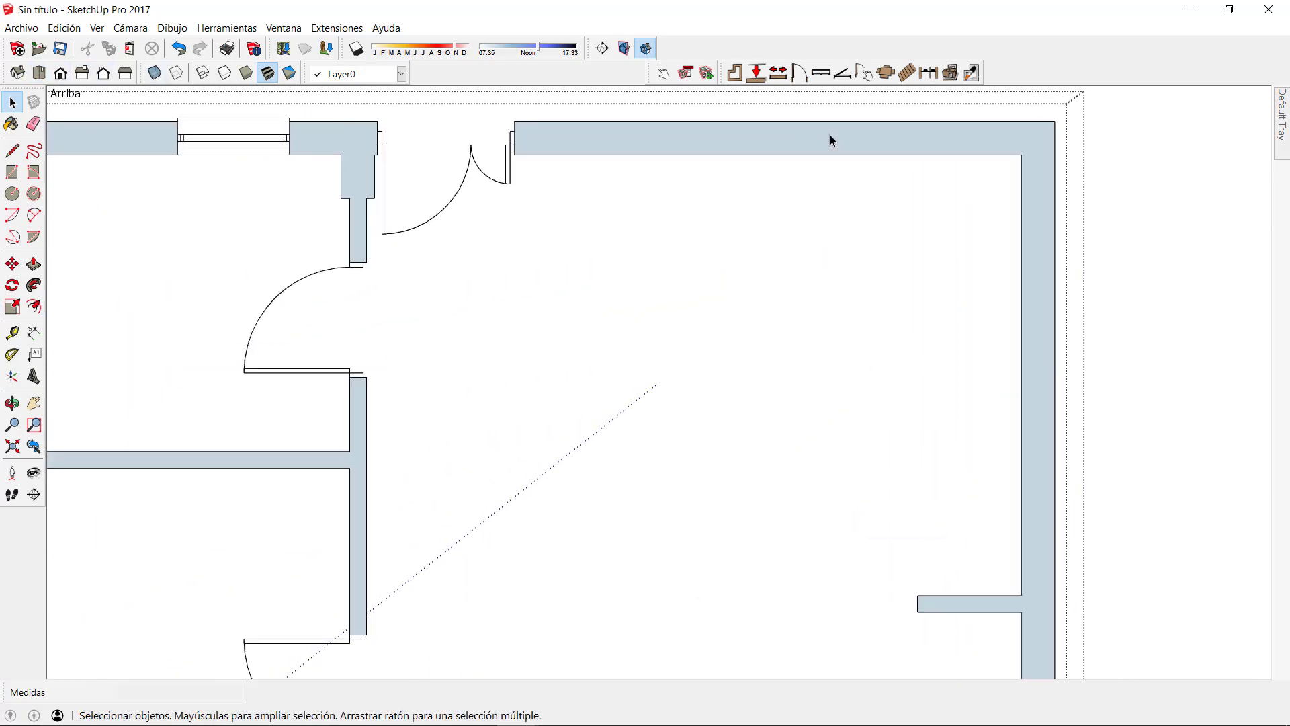
- Place the Kitchen Benchtop component against the inner face of the kitchen's upper wall, just beside the double entrance door
click(894, 75)
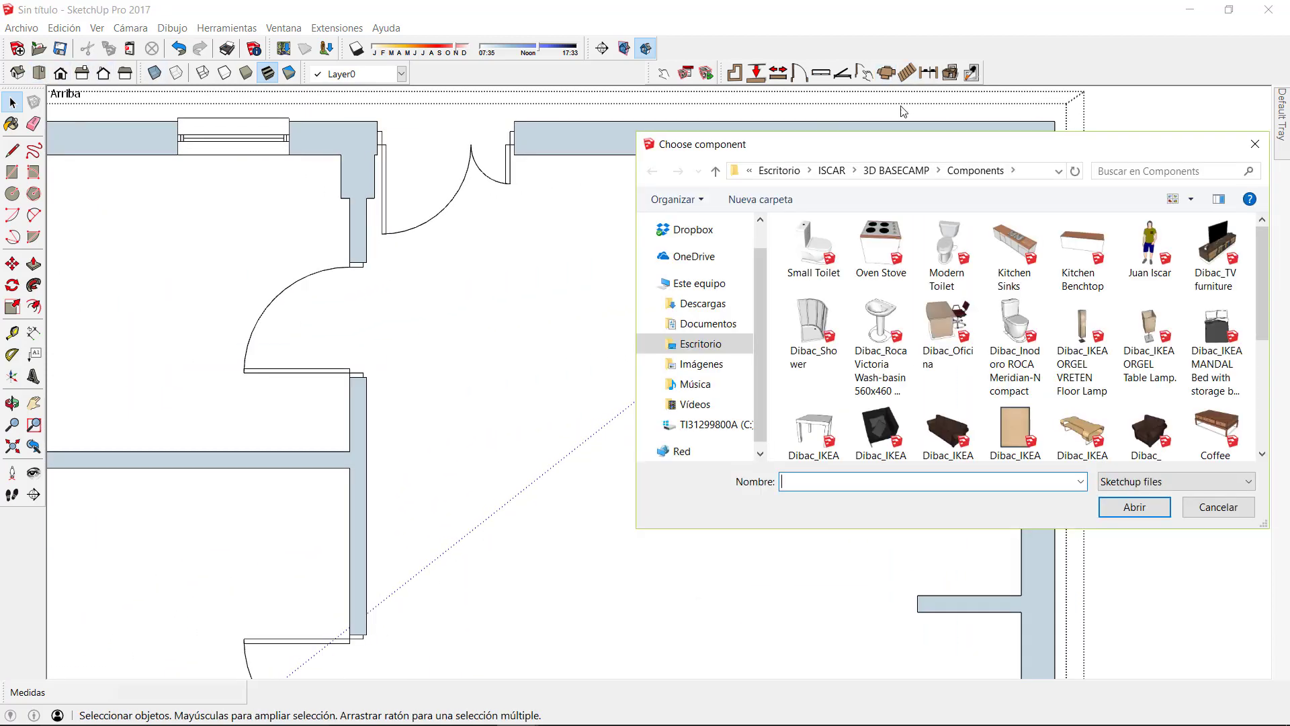
click(1082, 252)
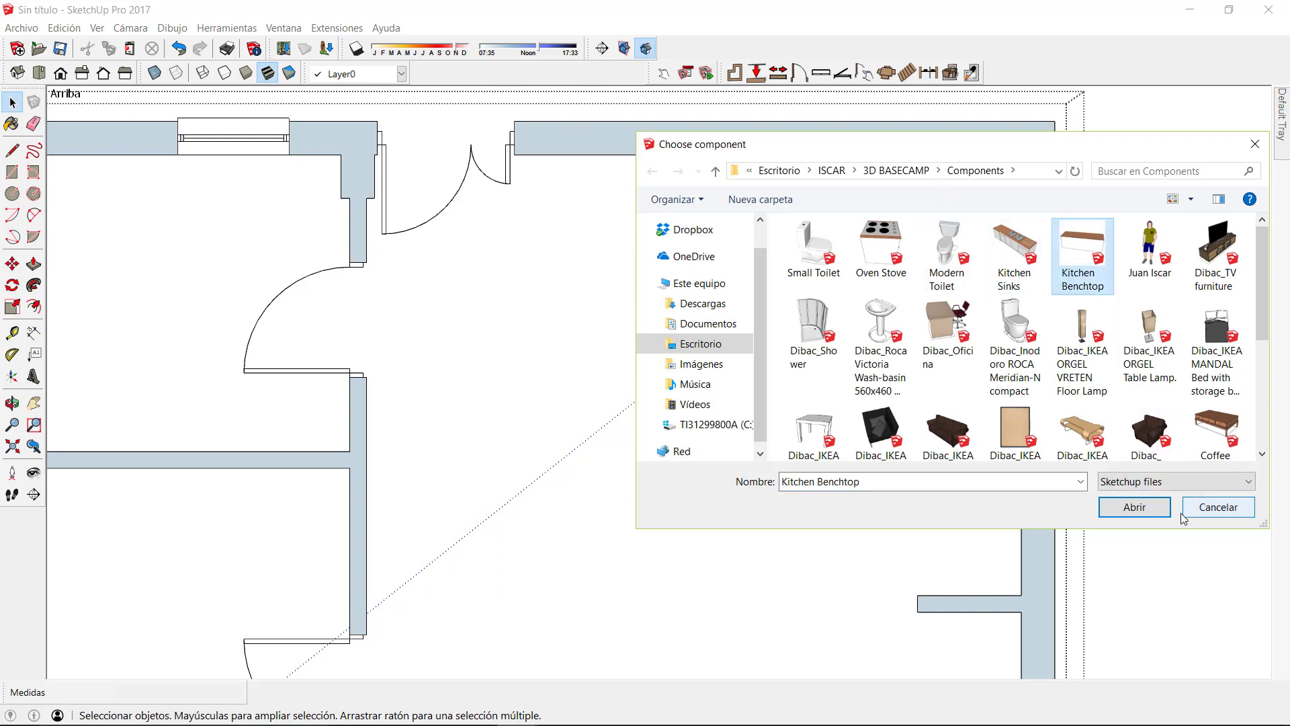
click(1134, 507)
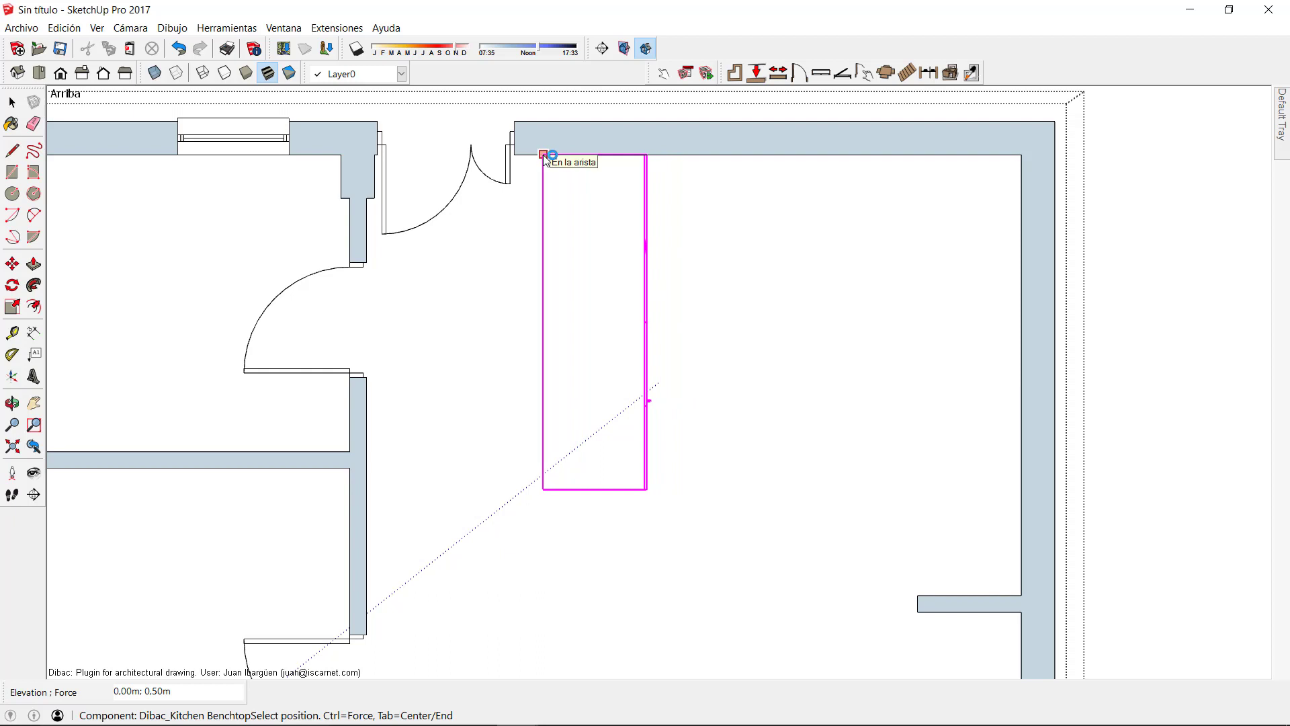
click(575, 158)
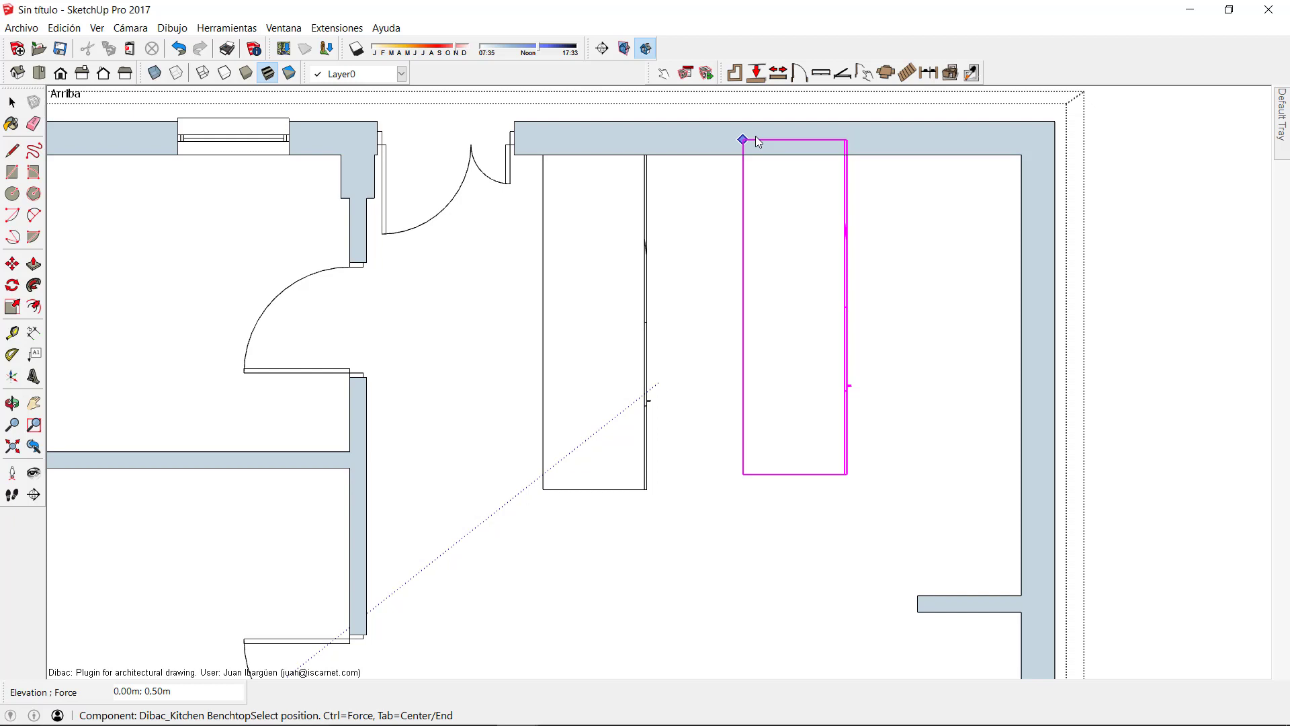
- Place the Benchtop Side component along the kitchen's upper wall, adjoining the inner side of the long benchtop
click(885, 100)
scroll(894, 376, down, 3)
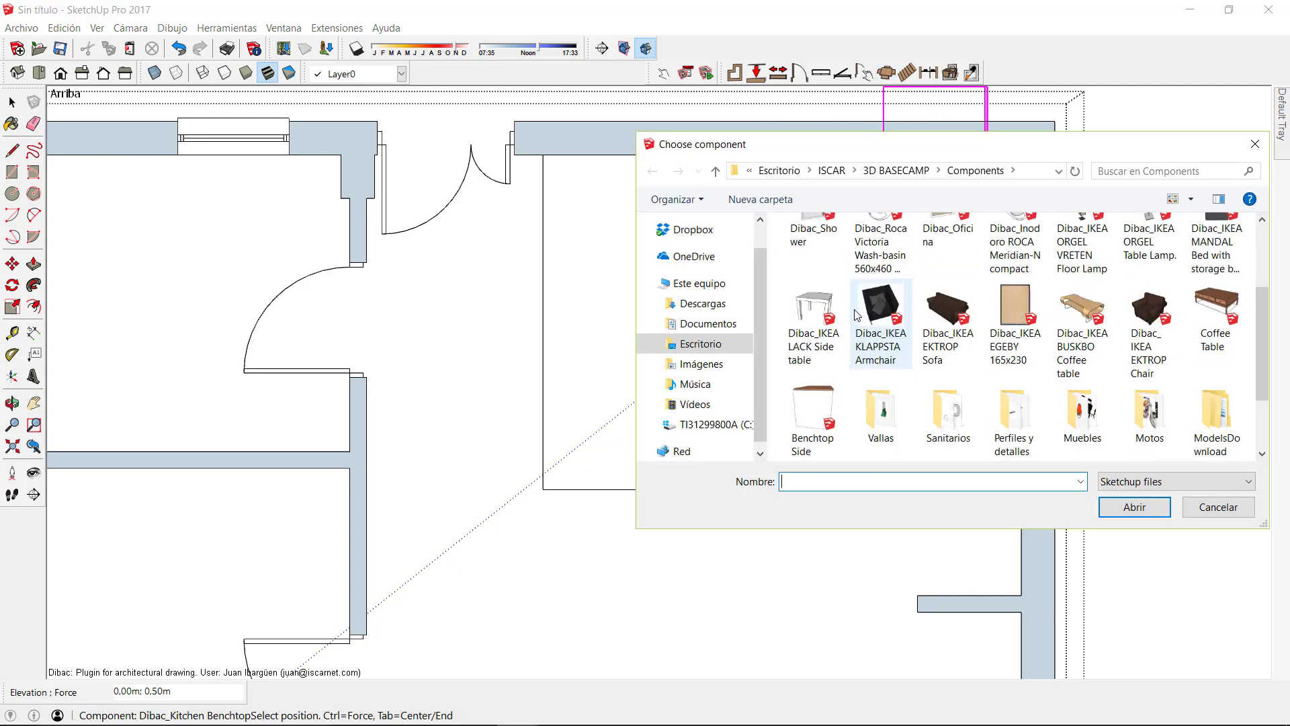
click(813, 420)
click(1119, 508)
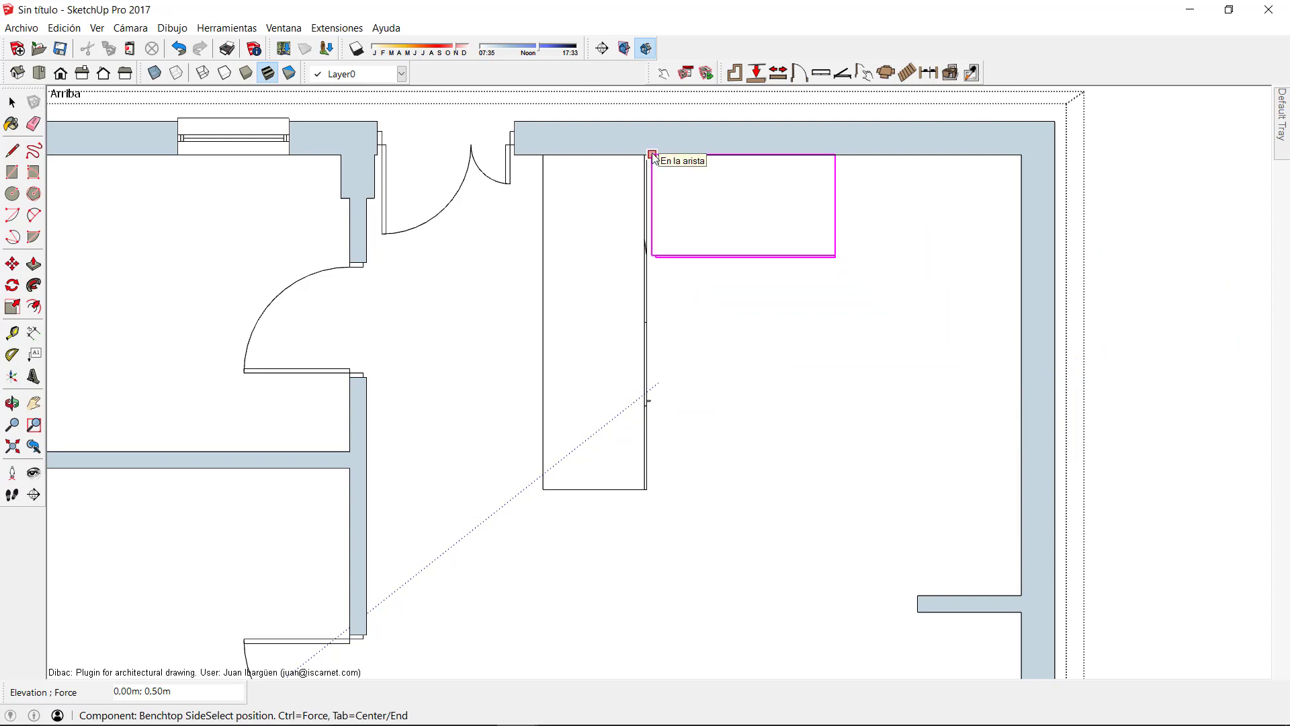
scroll(653, 156, up, 5)
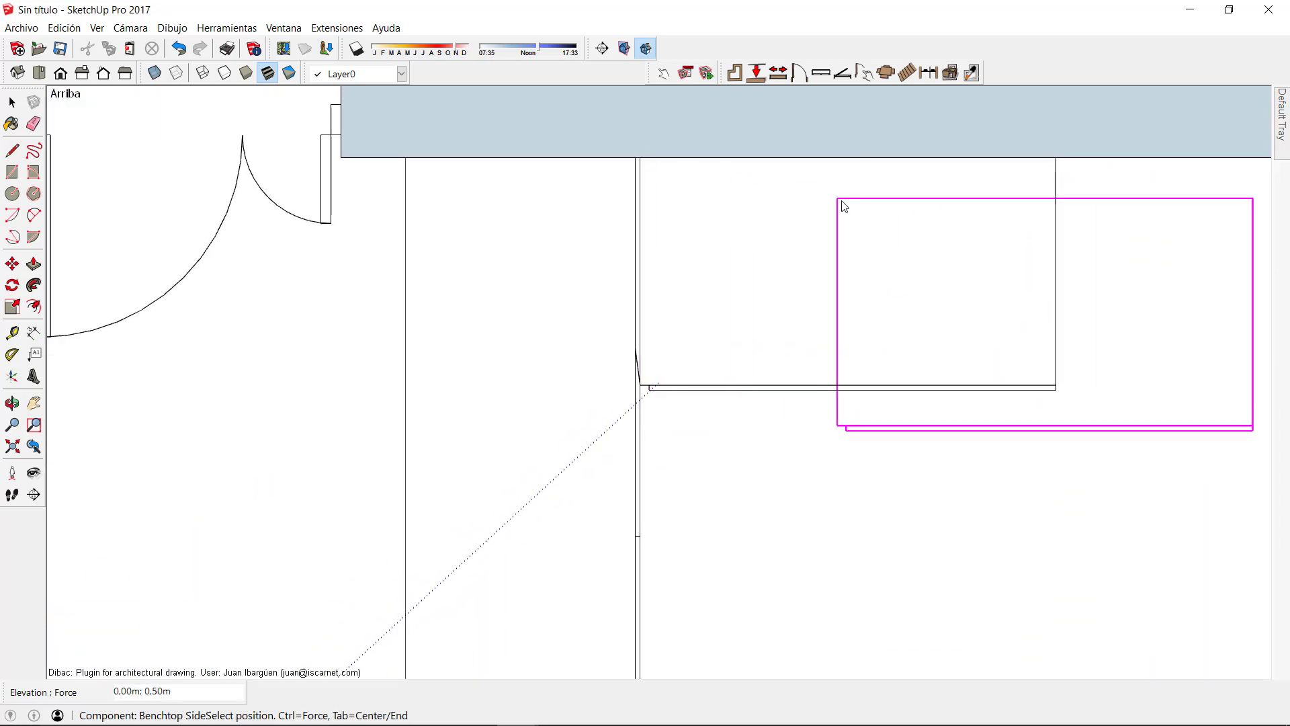
scroll(839, 211, down, 4)
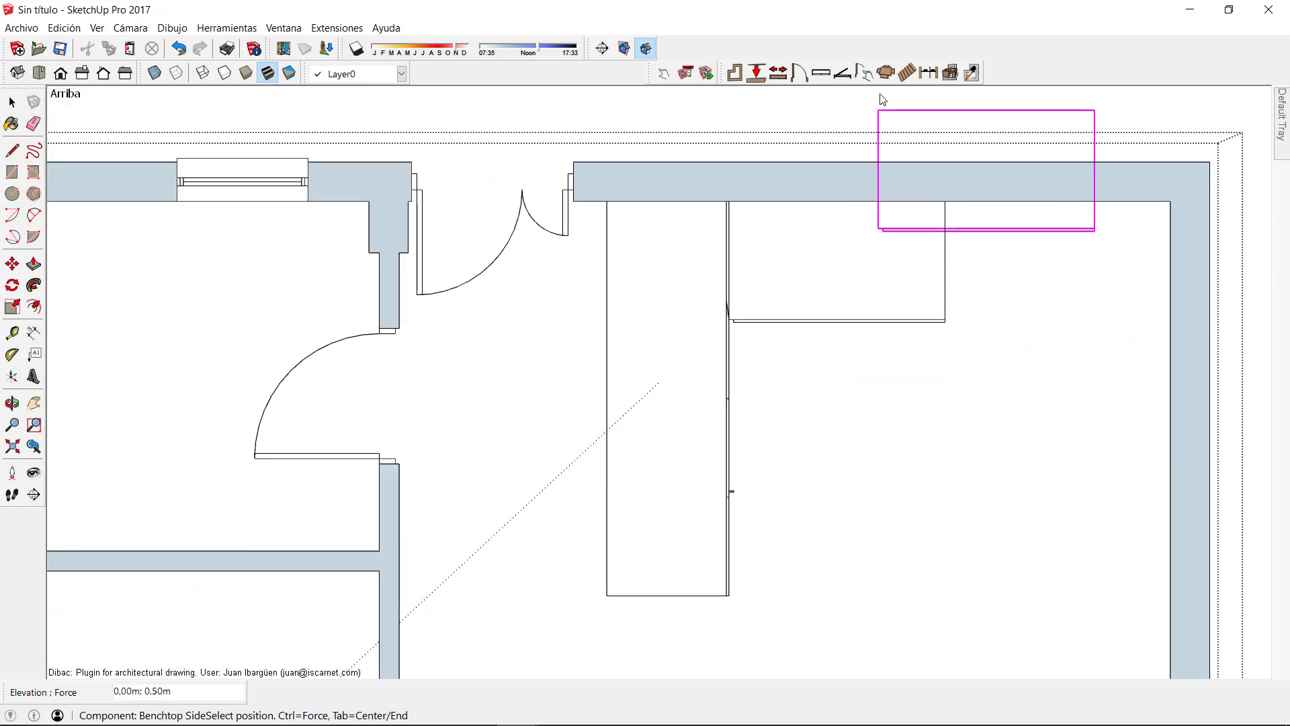
- Place the Oven Stove component beside the side benchtop and the Kitchen Sinks component next to it, along the outer side wall
click(883, 84)
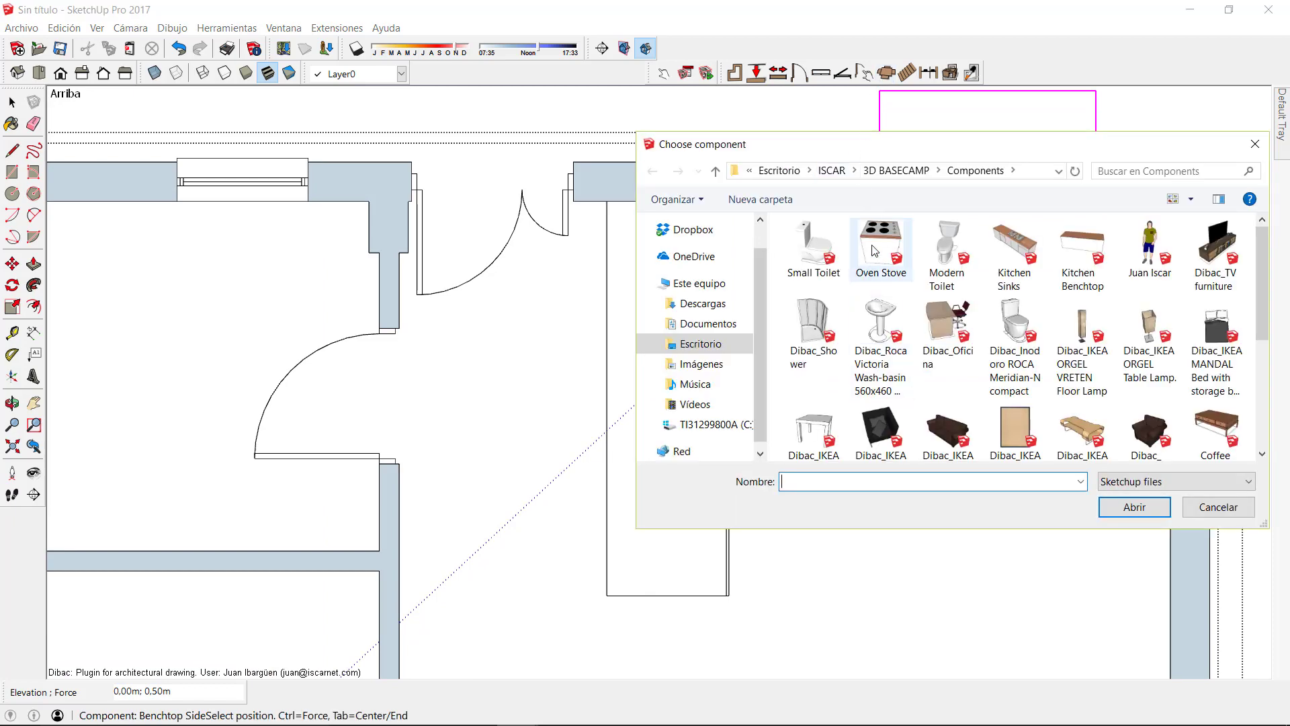
click(1135, 506)
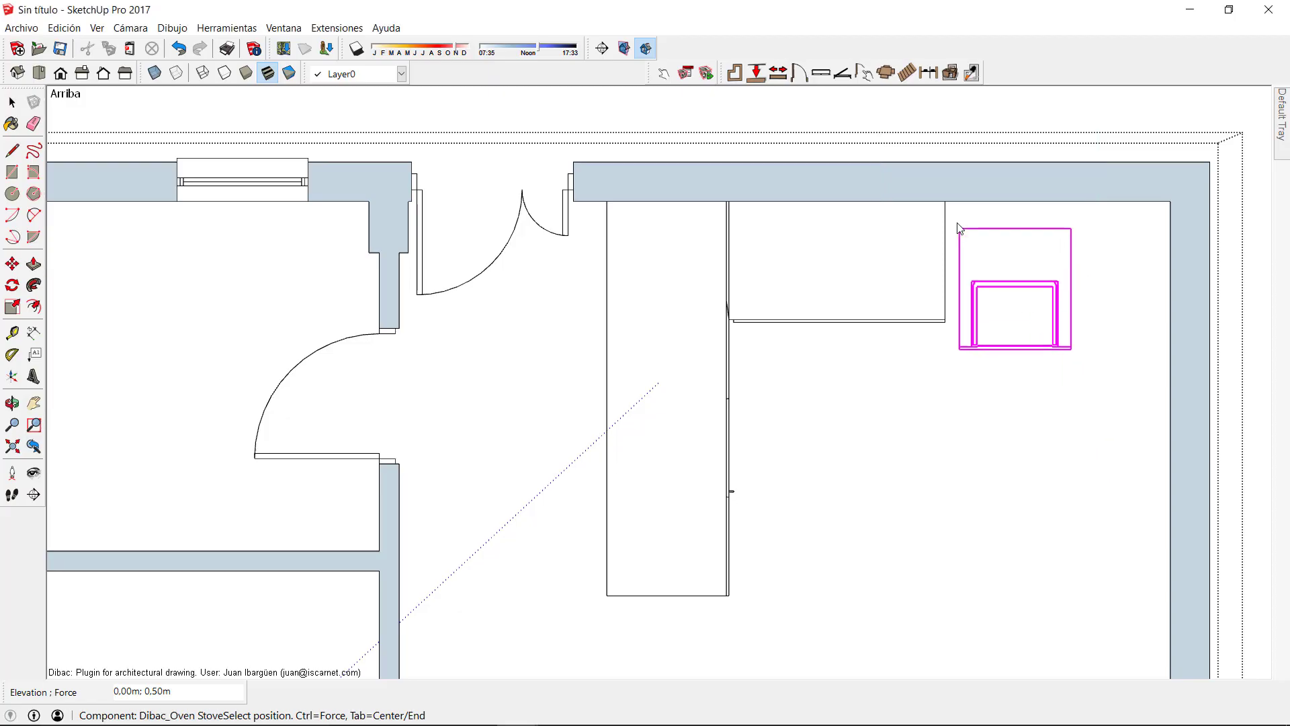
click(950, 73)
click(1018, 257)
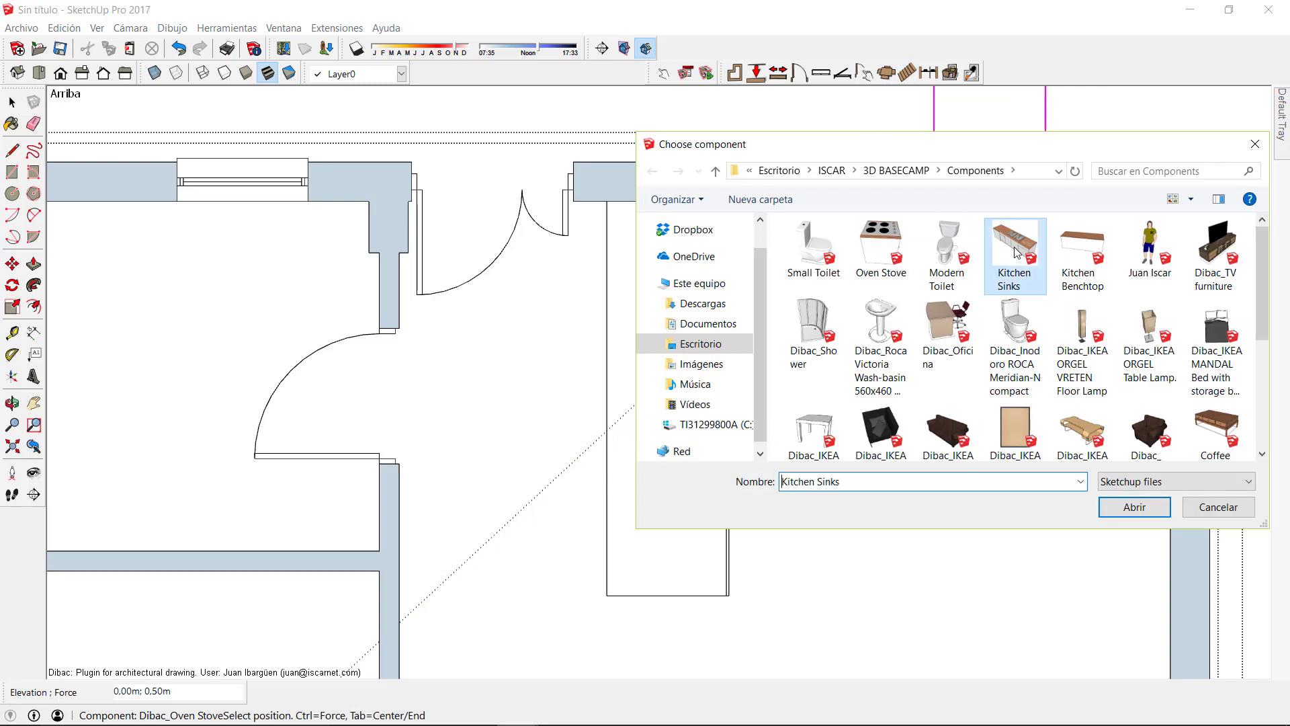
click(1113, 509)
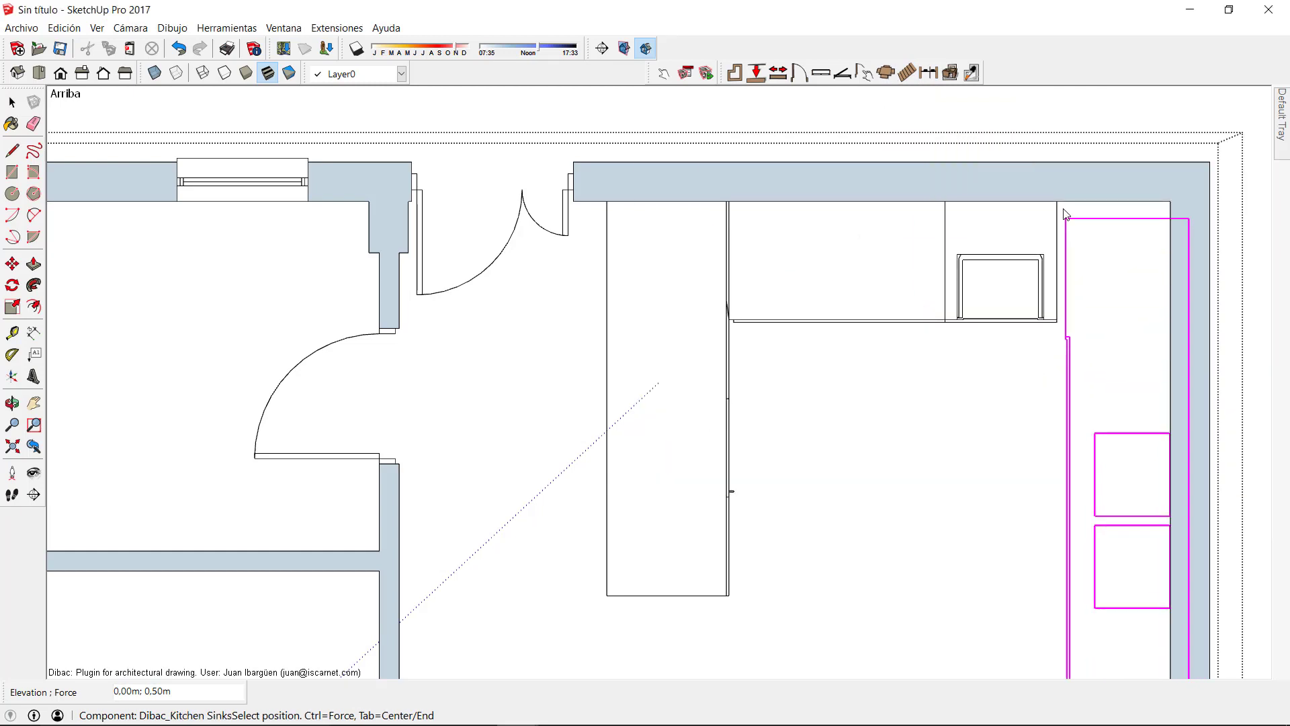
scroll(995, 303, down, 3)
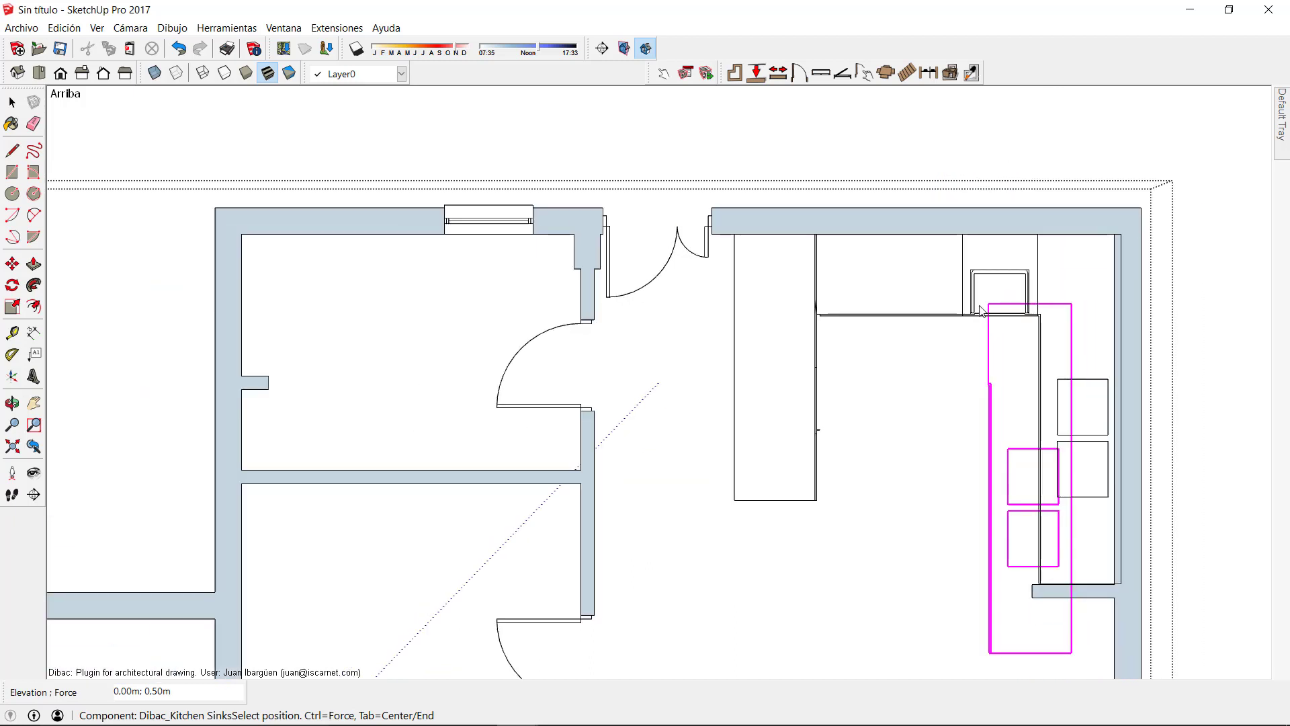
click(1039, 235)
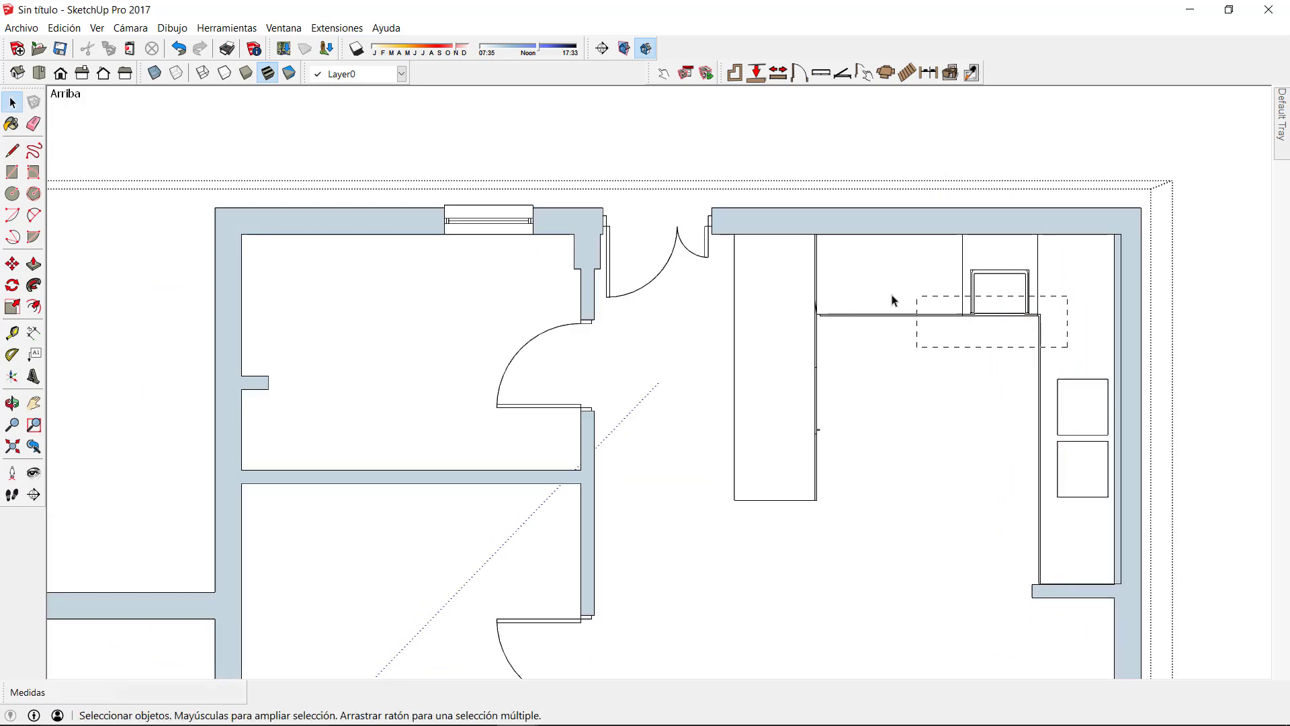
- Move all the kitchen units together about 0.07 m so the sink unit's corner meets the inner corner of the walls
click(801, 298)
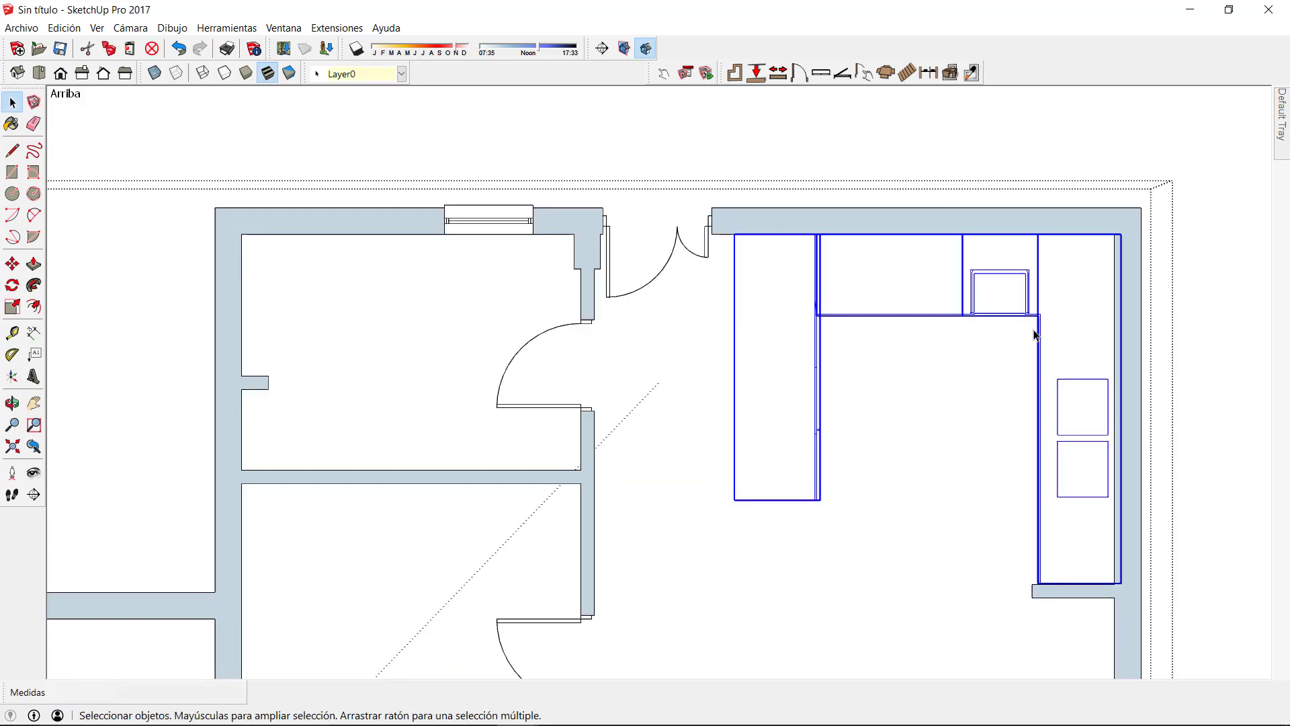
key(m)
scroll(1106, 268, up, 4)
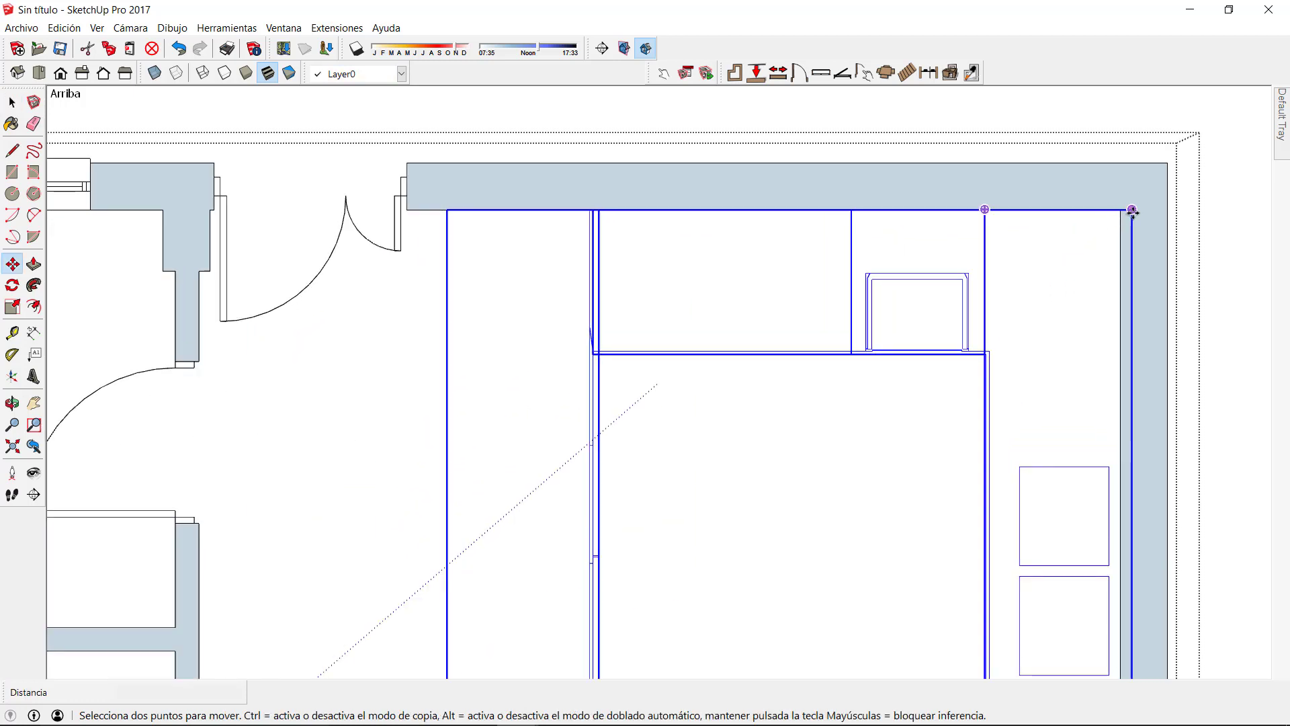
click(1132, 213)
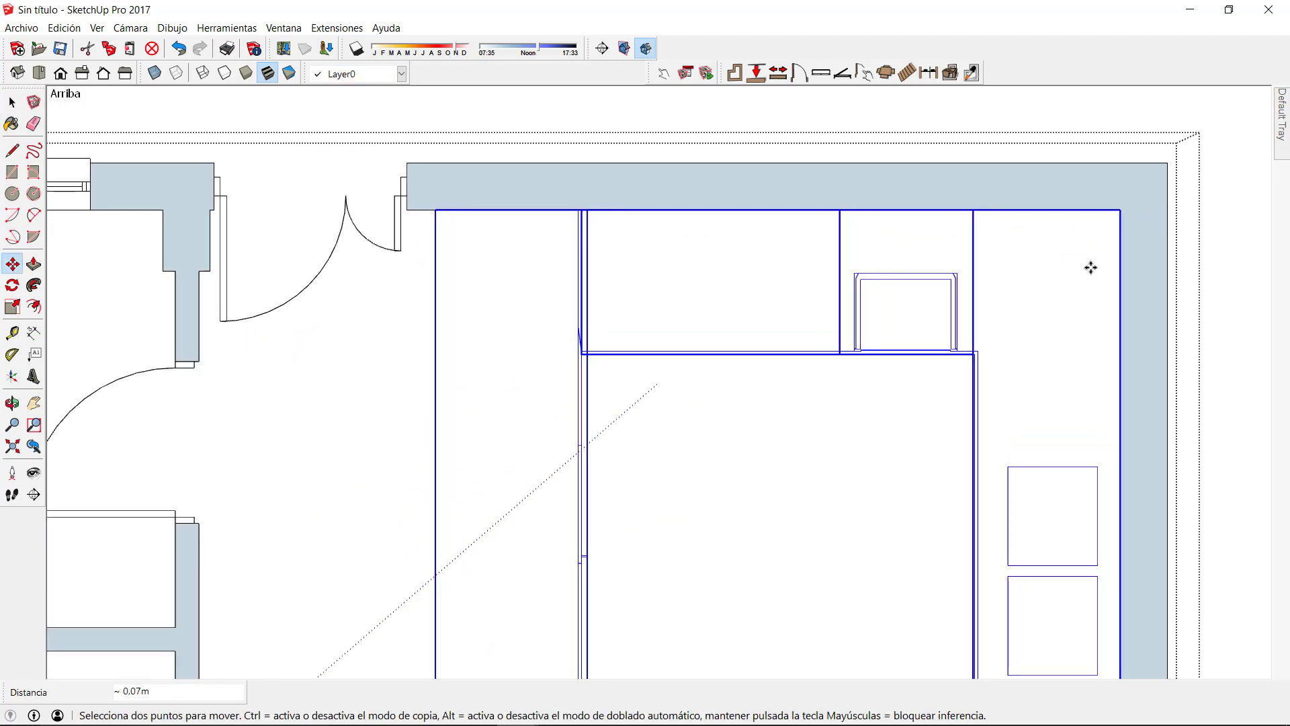
scroll(1089, 269, down, 5)
shift+middle_drag(1051, 314, 1038, 257)
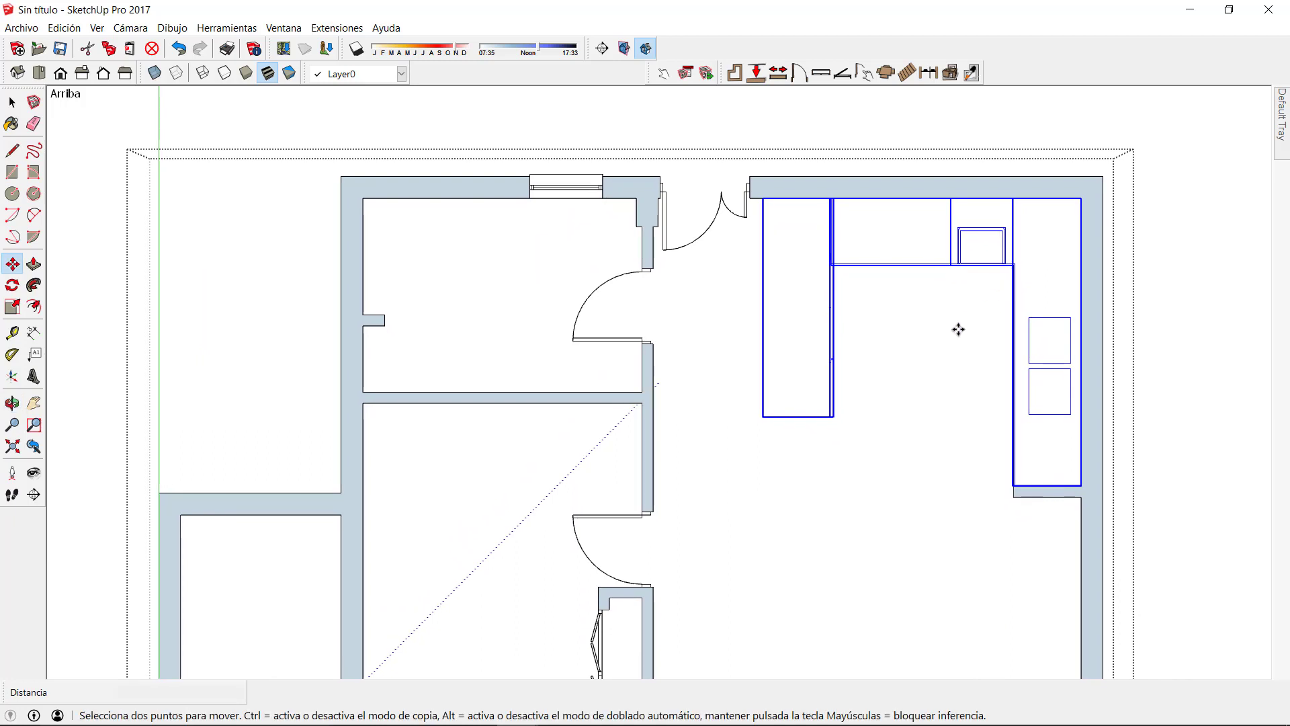
key(space)
click(957, 330)
- Place the Dibac_Shower component in the bathroom's upper outer corner, above the short wall stub
scroll(942, 345, down, 2)
middle_drag(927, 357, 1000, 334)
scroll(766, 285, up, 4)
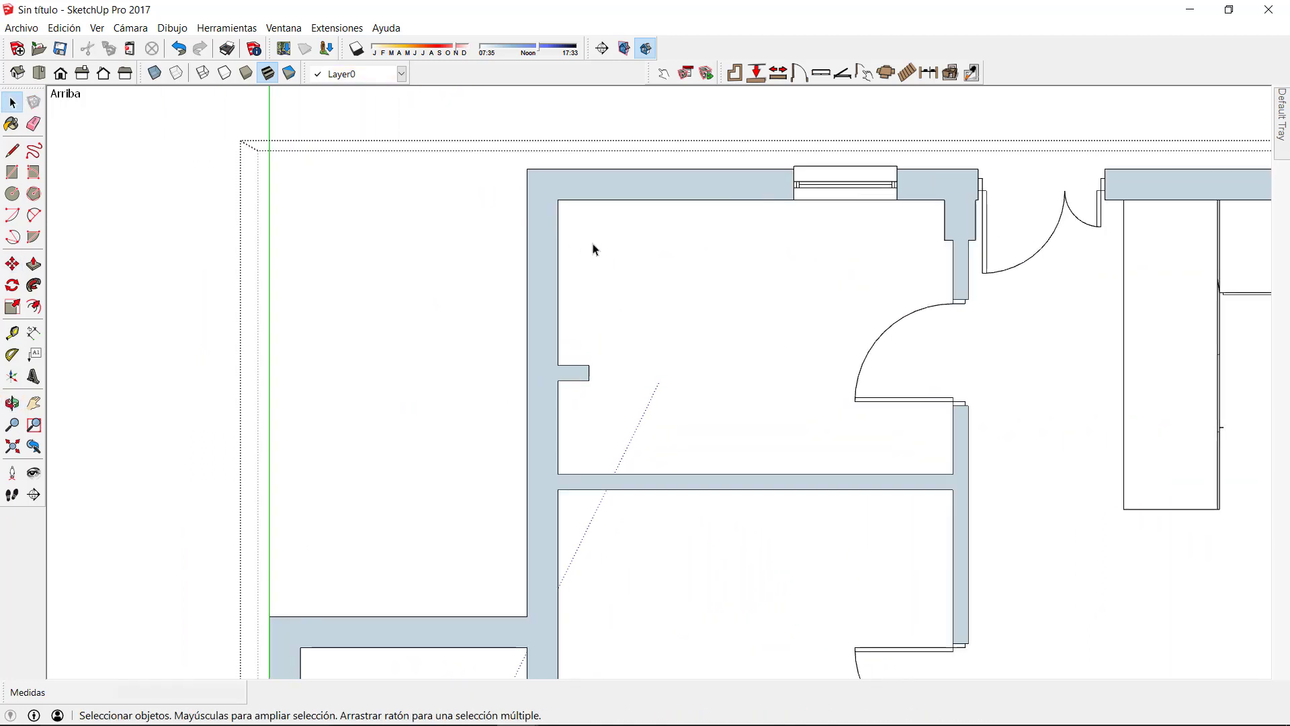
click(887, 74)
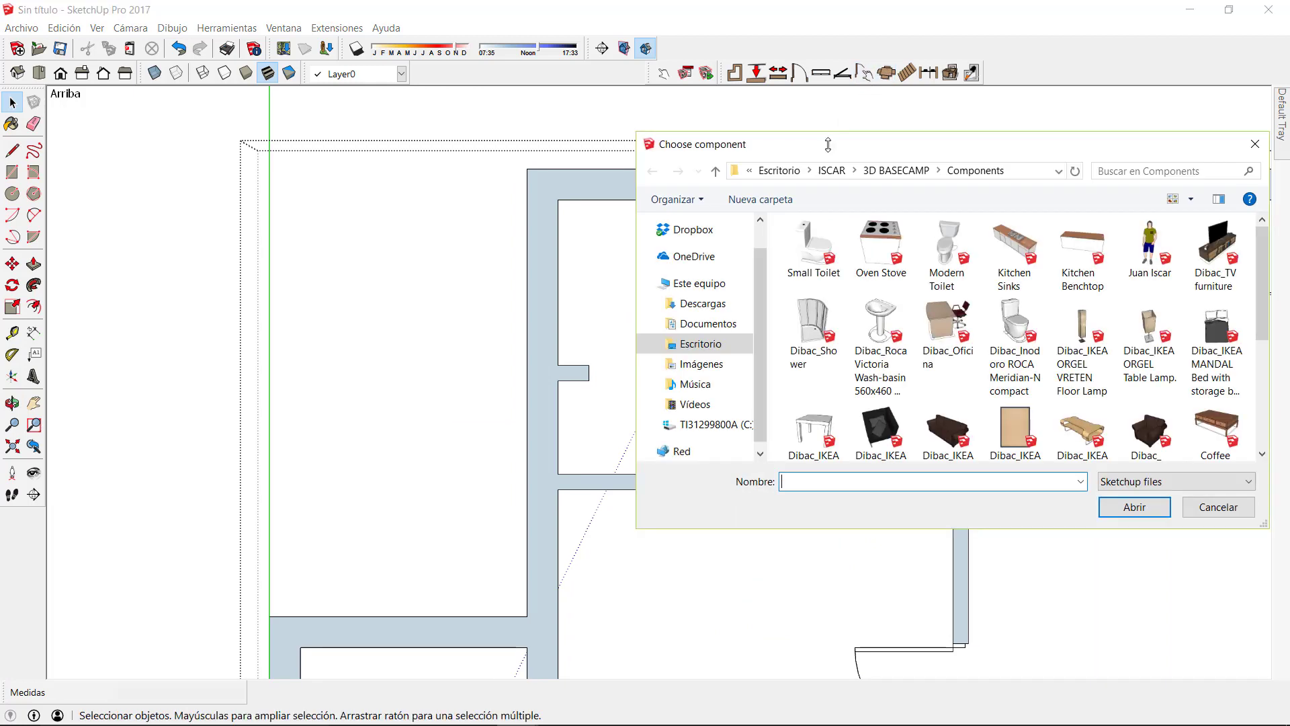
click(813, 329)
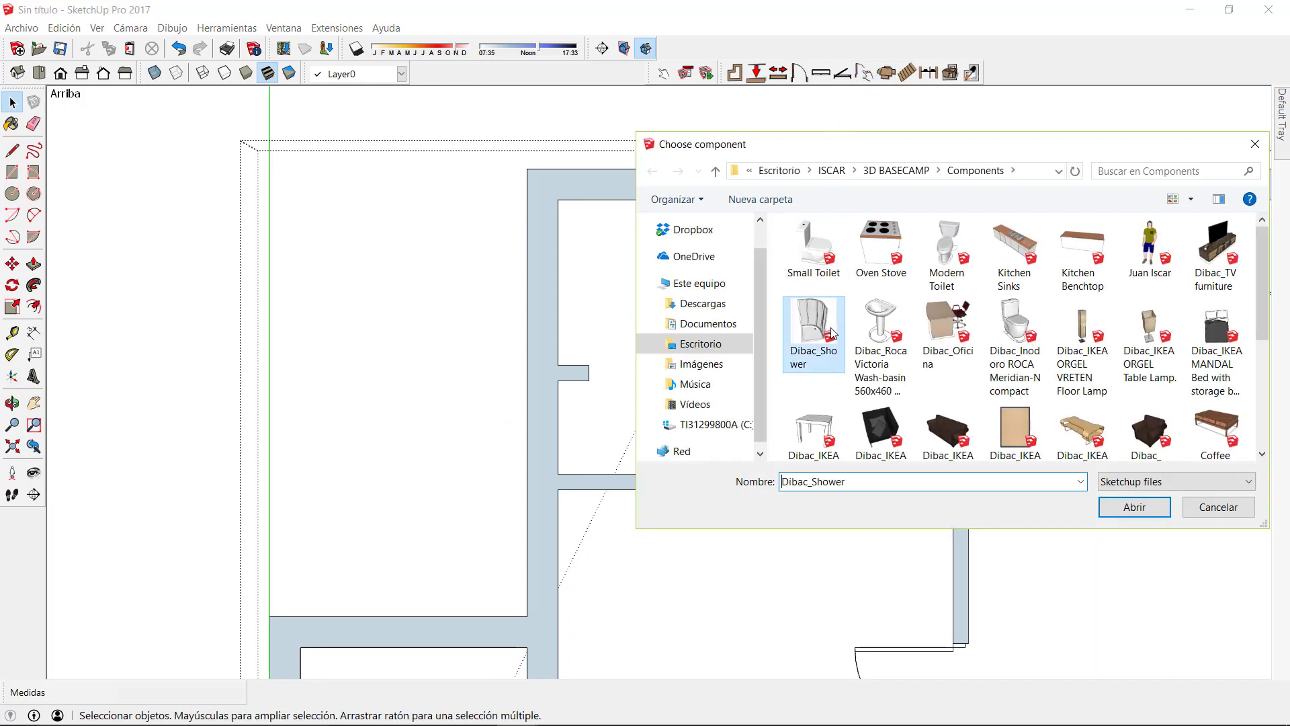
click(1125, 508)
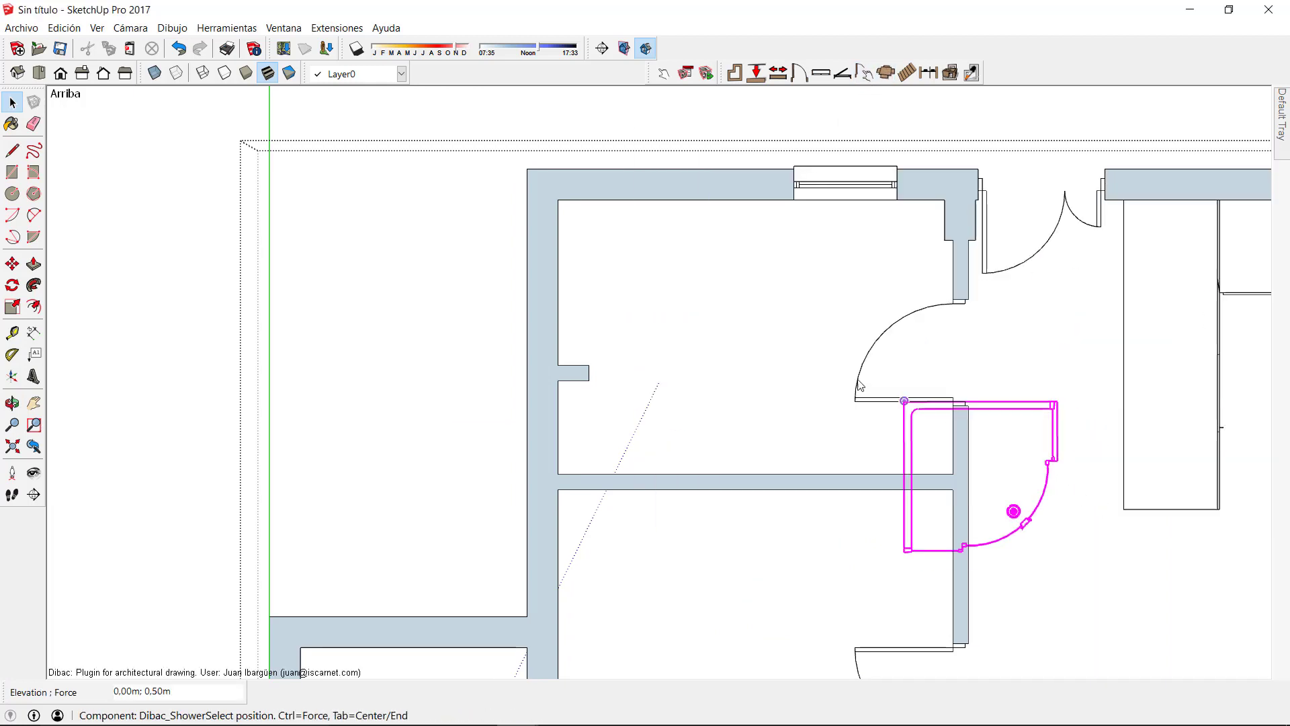
click(563, 205)
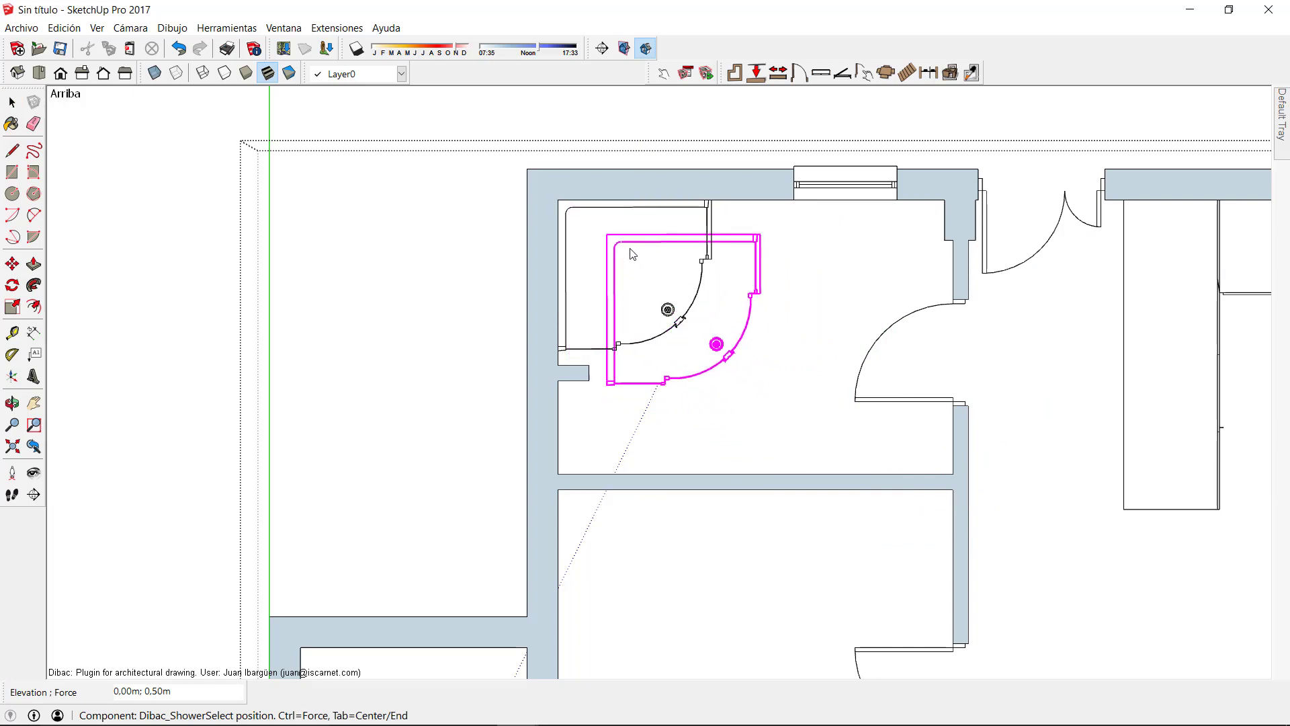
- Place the Dibac_Roca Victoria Wash-basin 560x460 w_Pedestal component against the bathroom's window wall, between the shower and the window
click(889, 74)
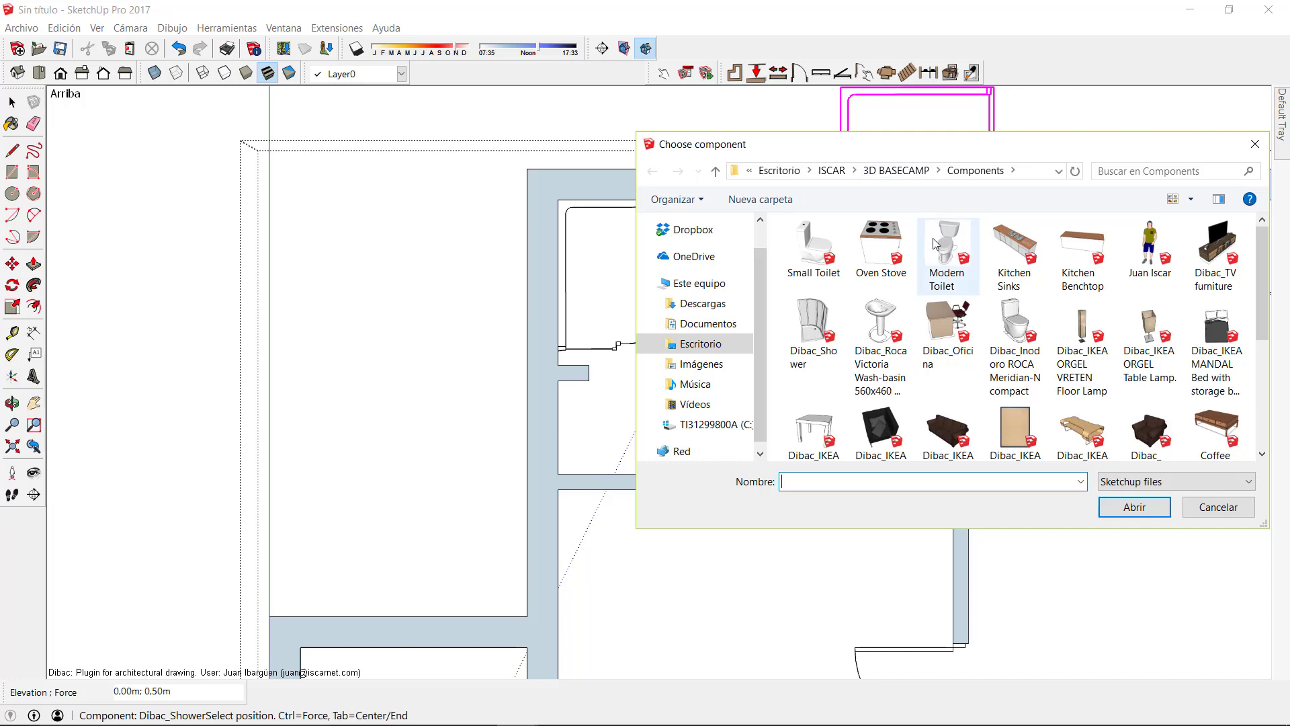
click(881, 316)
click(1134, 506)
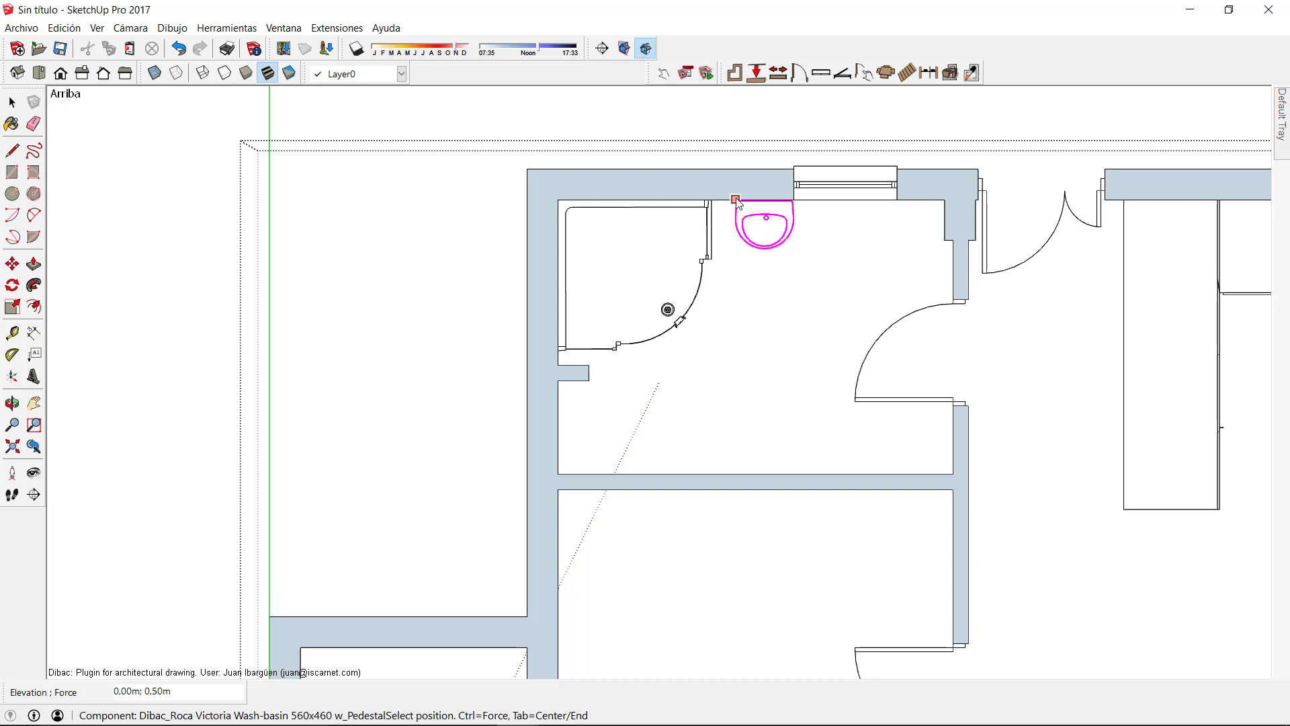
click(735, 200)
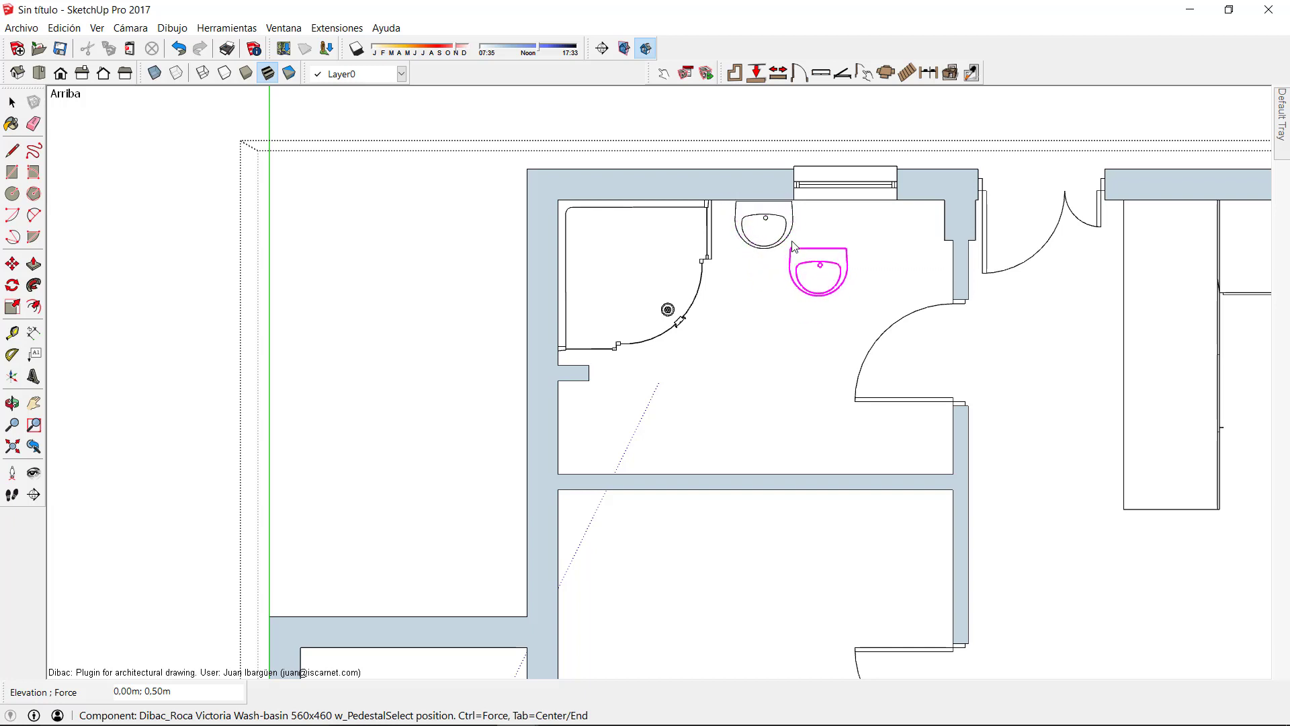
- Place the Modern Toilet component against the bathroom wall under the window, beside the wash-basin
click(885, 73)
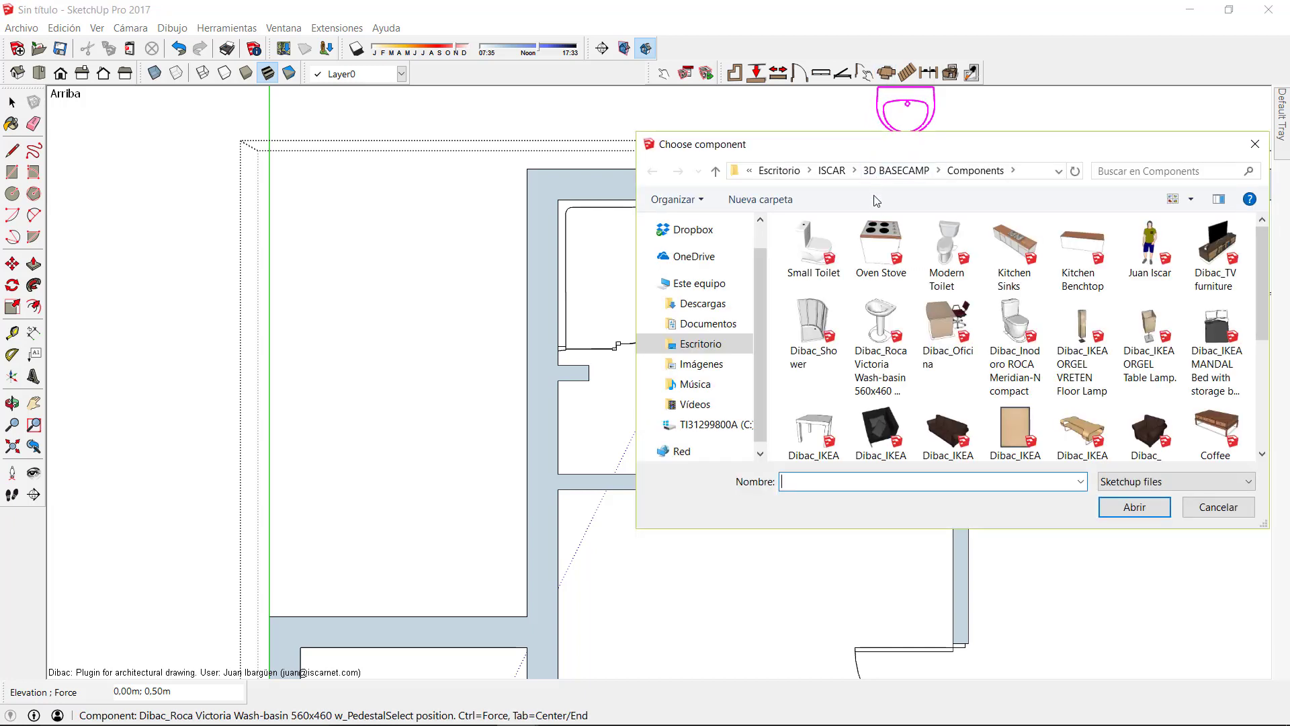
click(925, 251)
click(1126, 508)
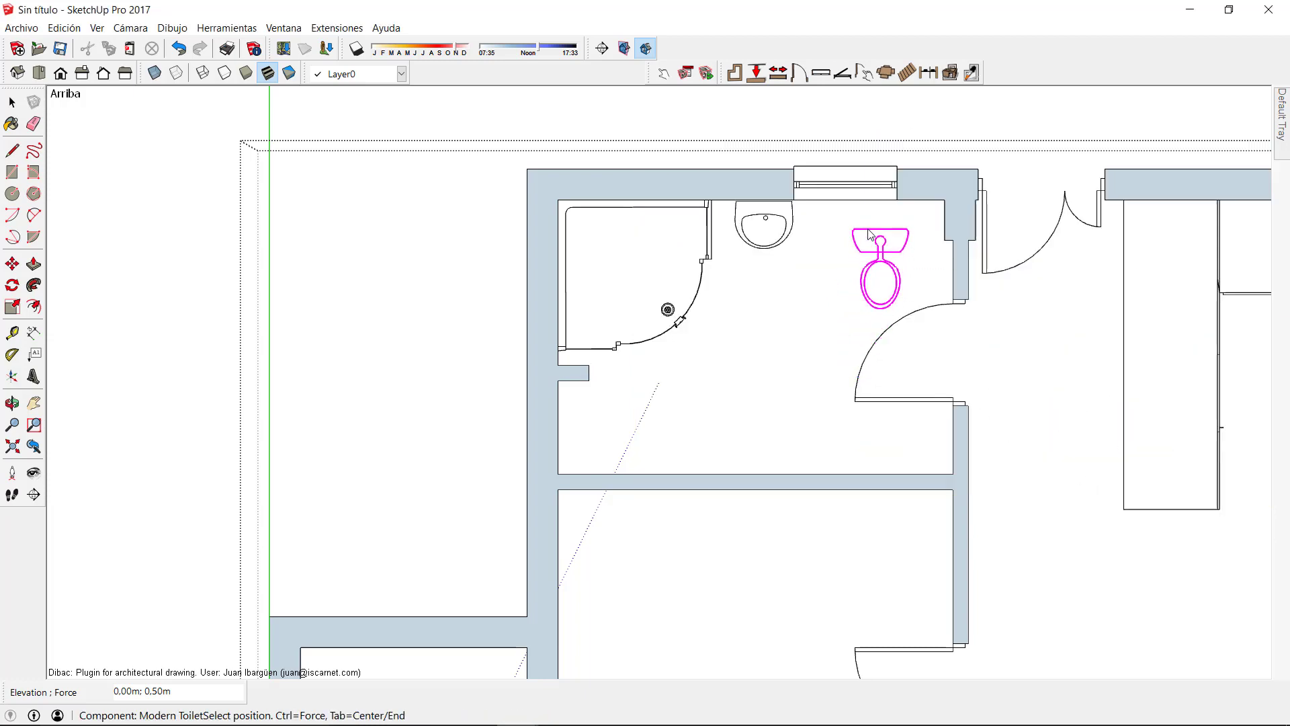
scroll(870, 233, up, 2)
scroll(870, 234, up, 1)
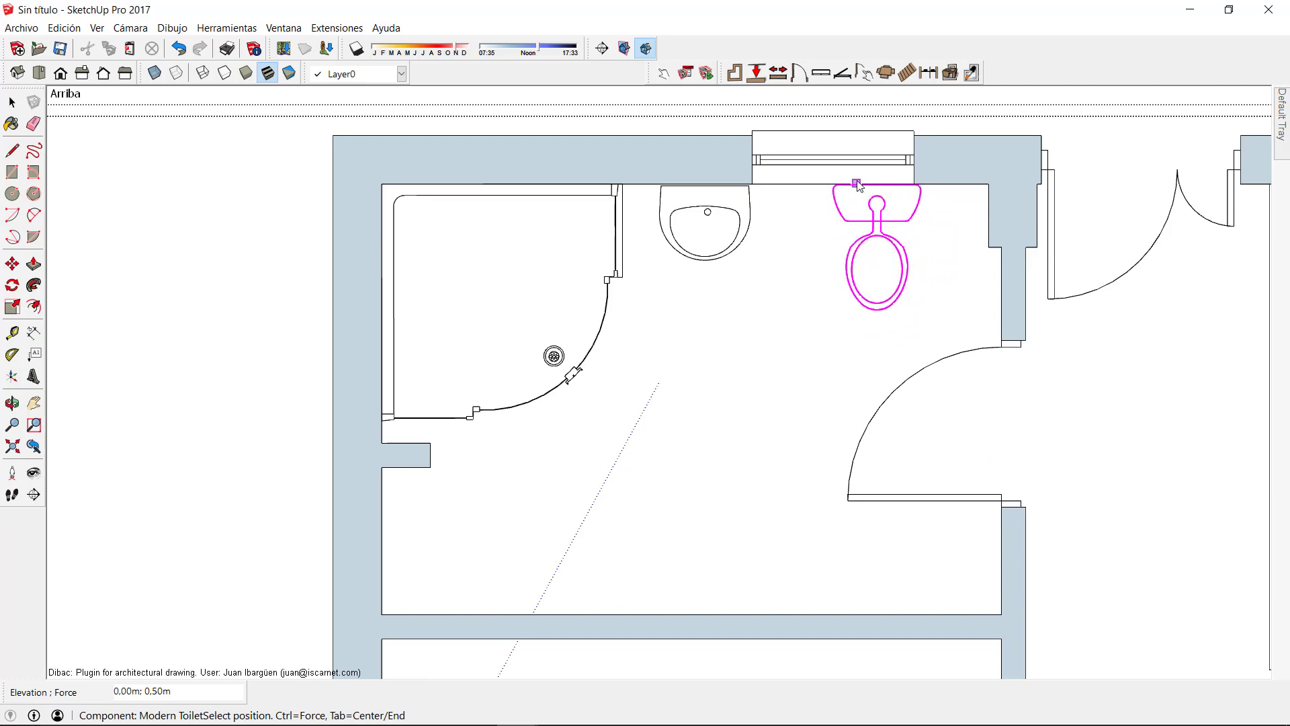
click(858, 185)
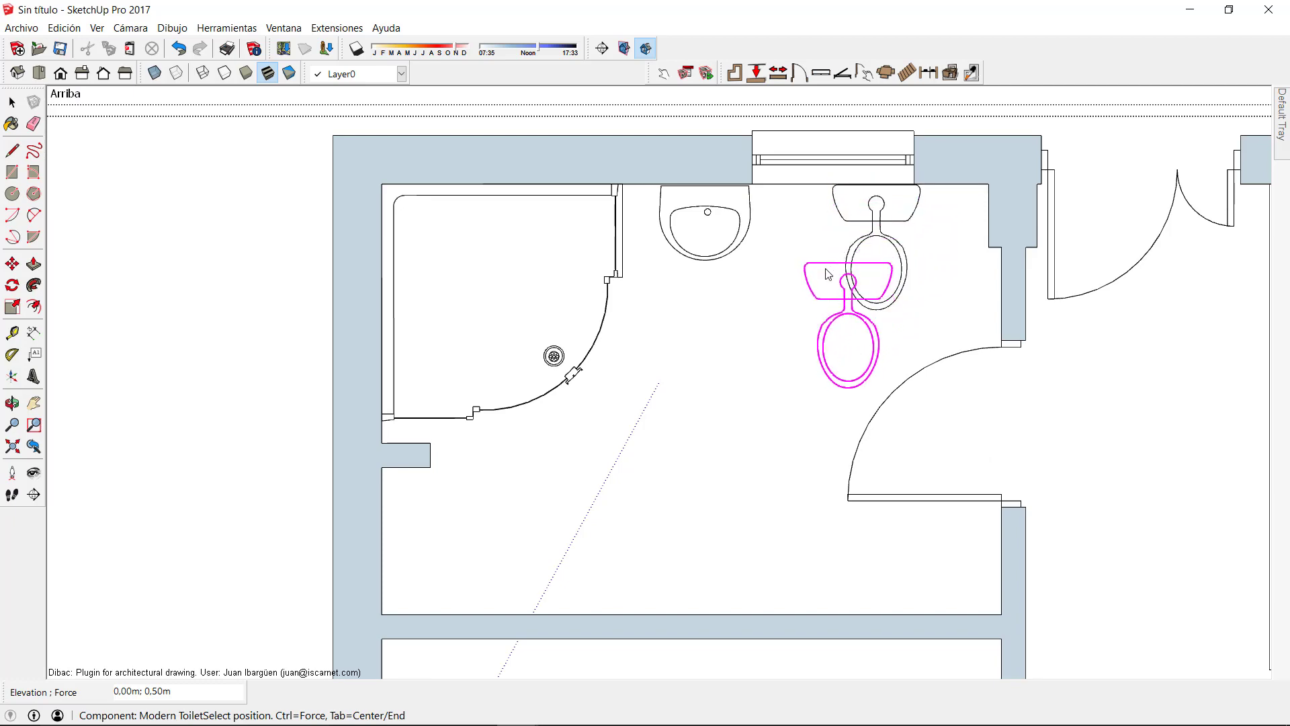
scroll(806, 273, down, 5)
shift+middle_click(795, 264)
shift+middle_drag(795, 264, 745, 118)
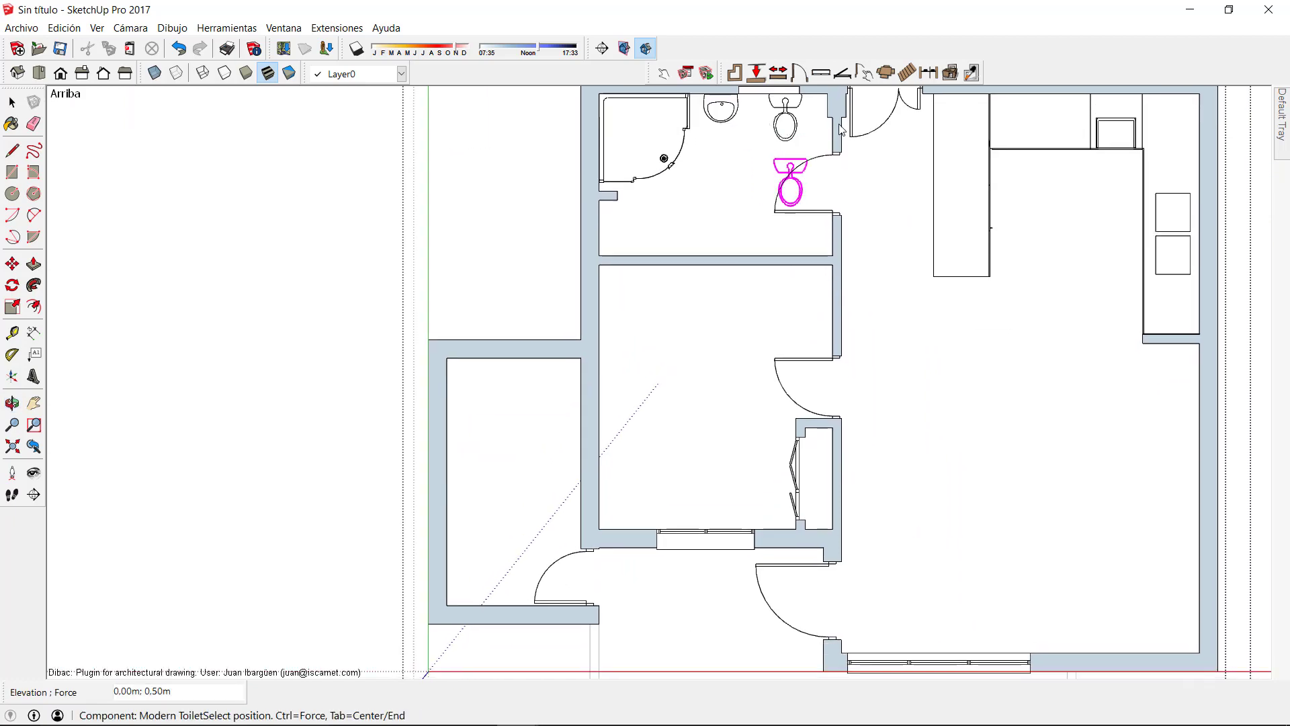
- Place the Dibac_IKEA MANDAL Bed with storage boxes component in the bedroom, with its headboard against the wall opposite the door
click(885, 73)
scroll(875, 317, down, 1)
click(1224, 302)
key(Return)
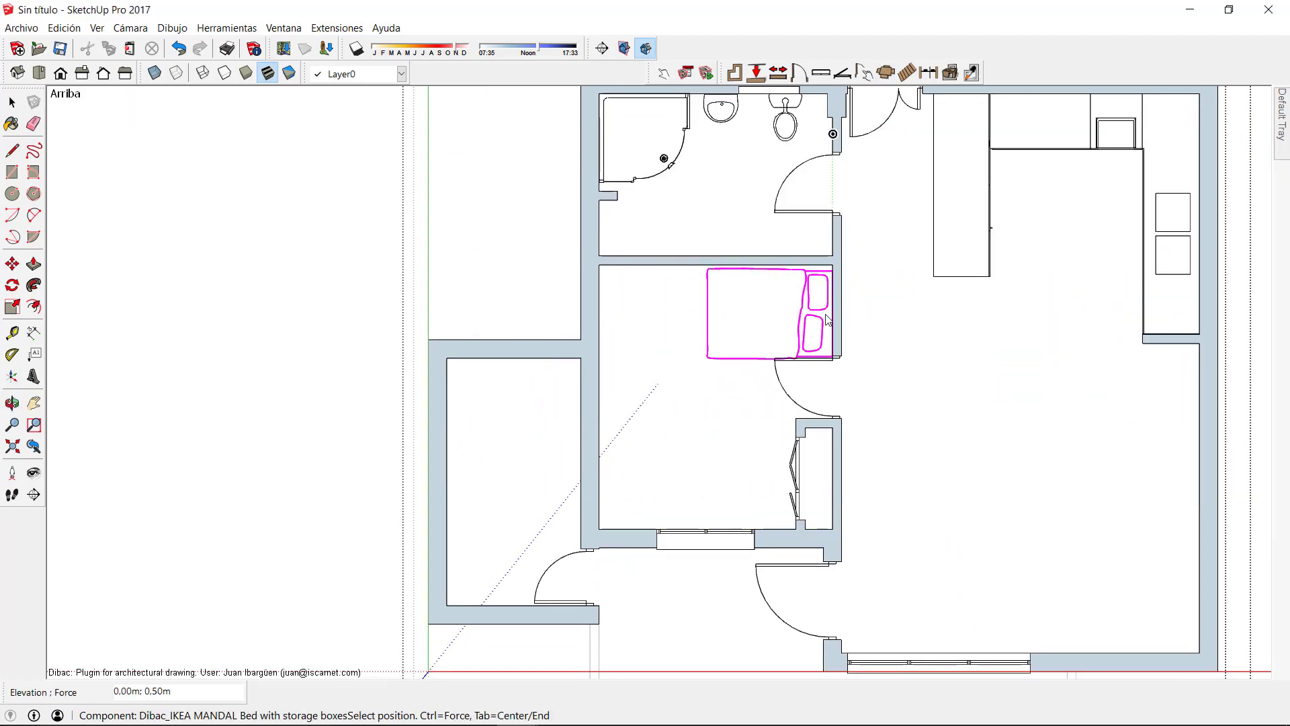
click(600, 403)
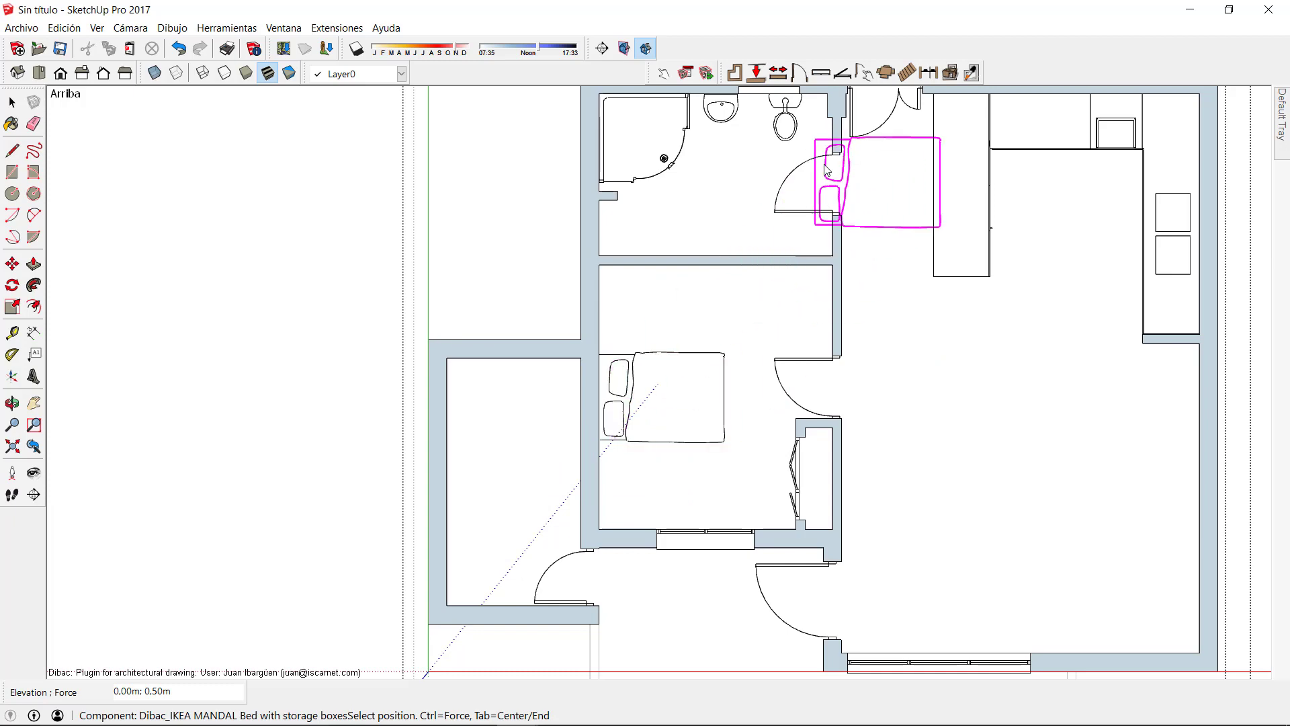
- Place the Dibac_IKEA LACK Side table component in the bedroom corner between the bed's wall and the window wall
click(886, 72)
click(813, 437)
key(Return)
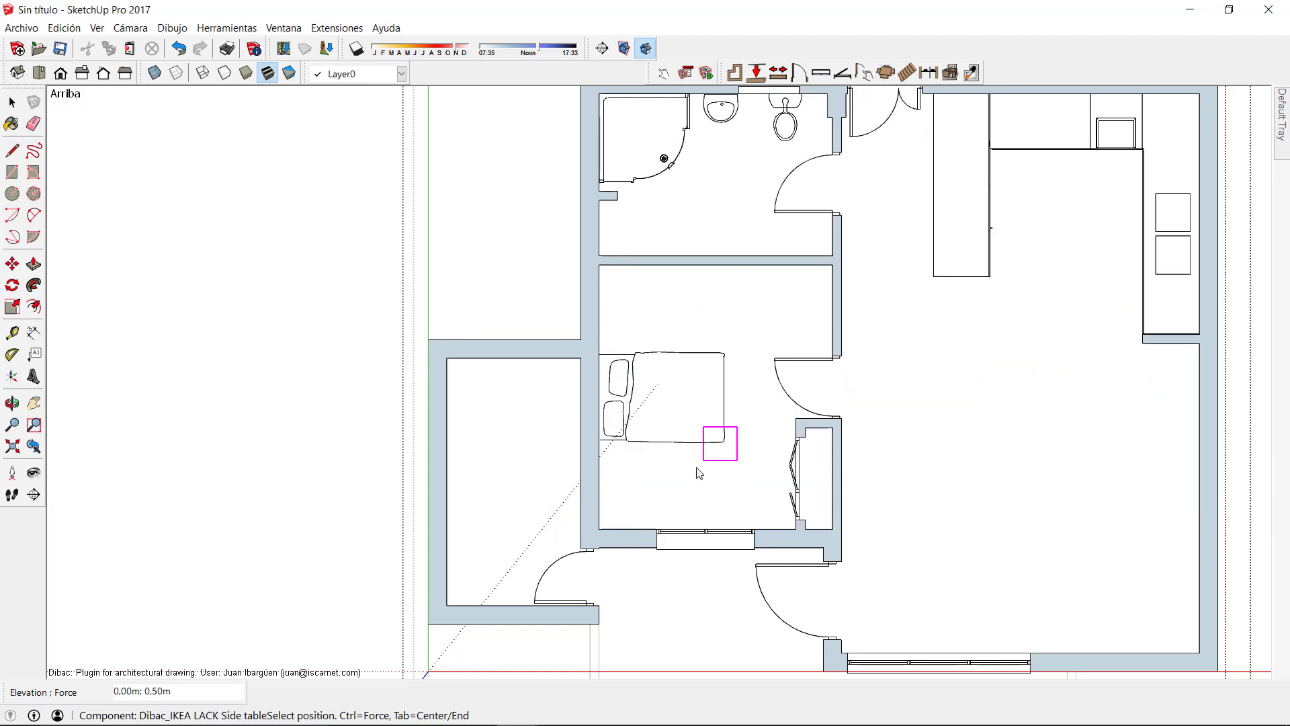
click(600, 530)
- Place the Dibac_IKEA ORGEL Table Lamp component on the bedroom side table at an elevation of 0.45 m
scroll(618, 520, up, 5)
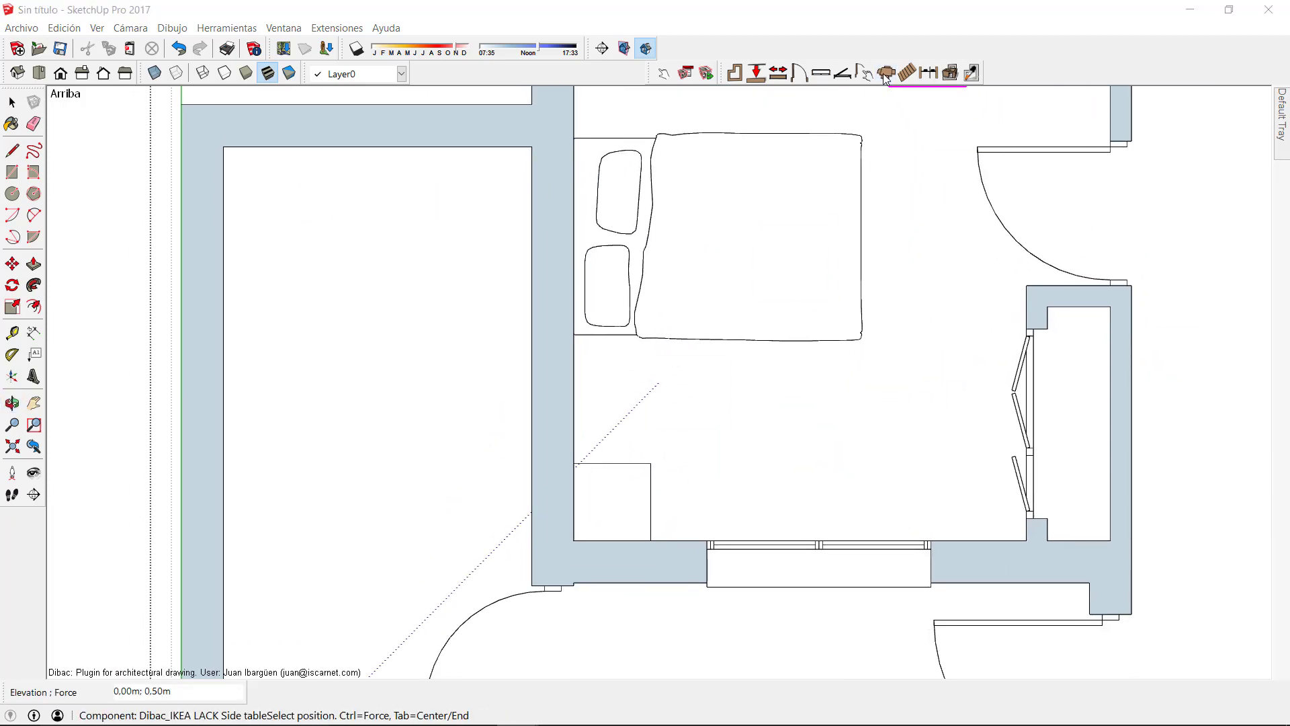
click(886, 73)
click(1157, 346)
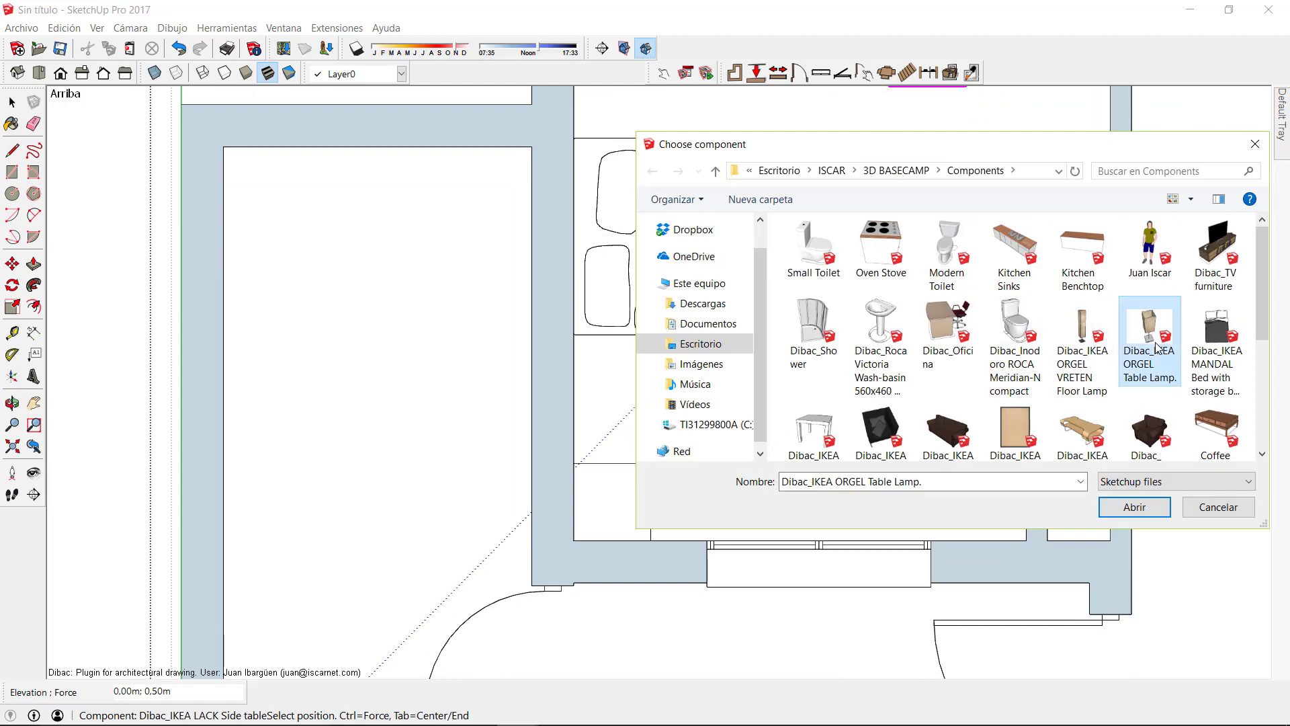
click(1134, 508)
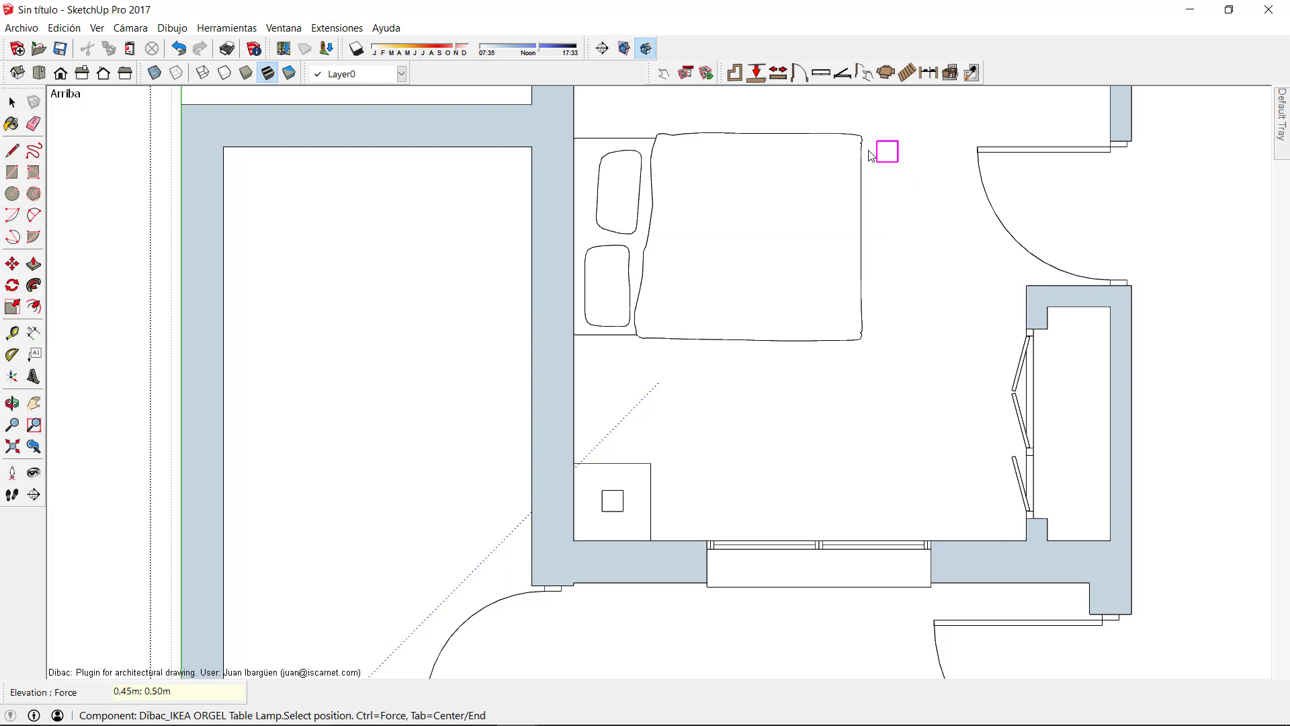
- Place the Dibac_ IKEA EKTROP Chair component with its back to the bedroom window, beside the side table
click(884, 77)
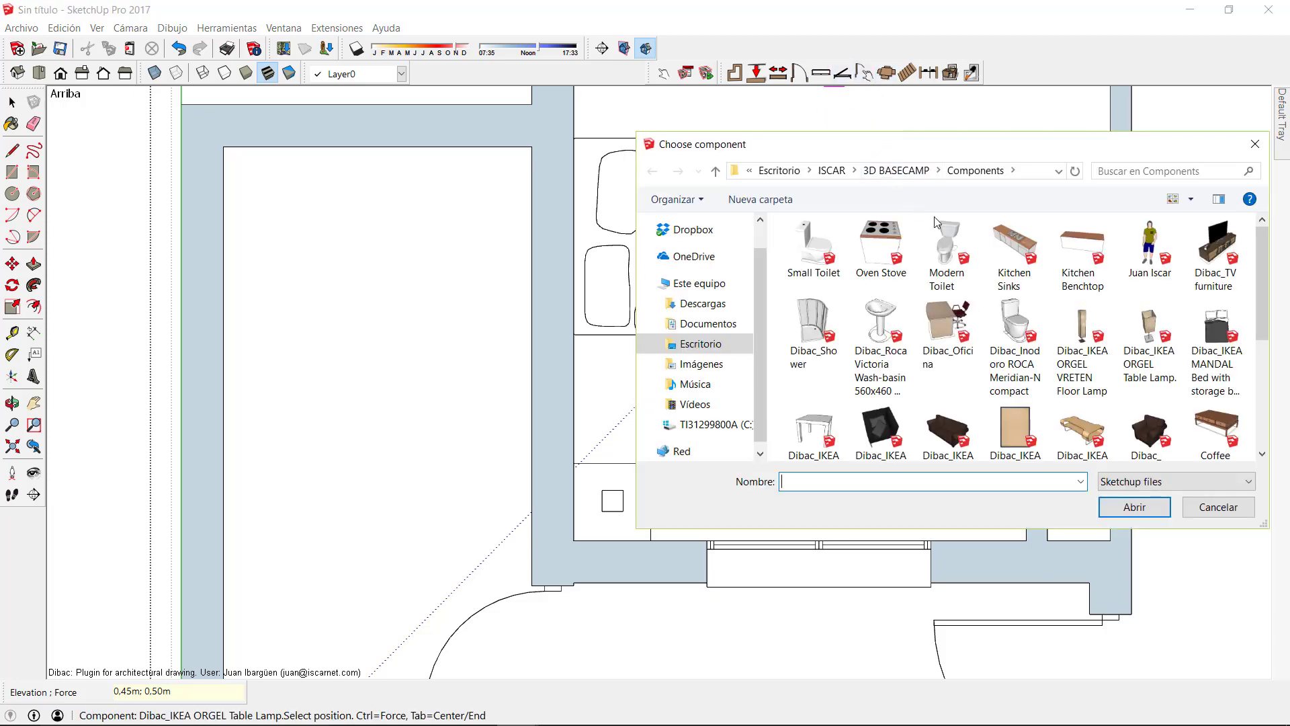
click(1146, 436)
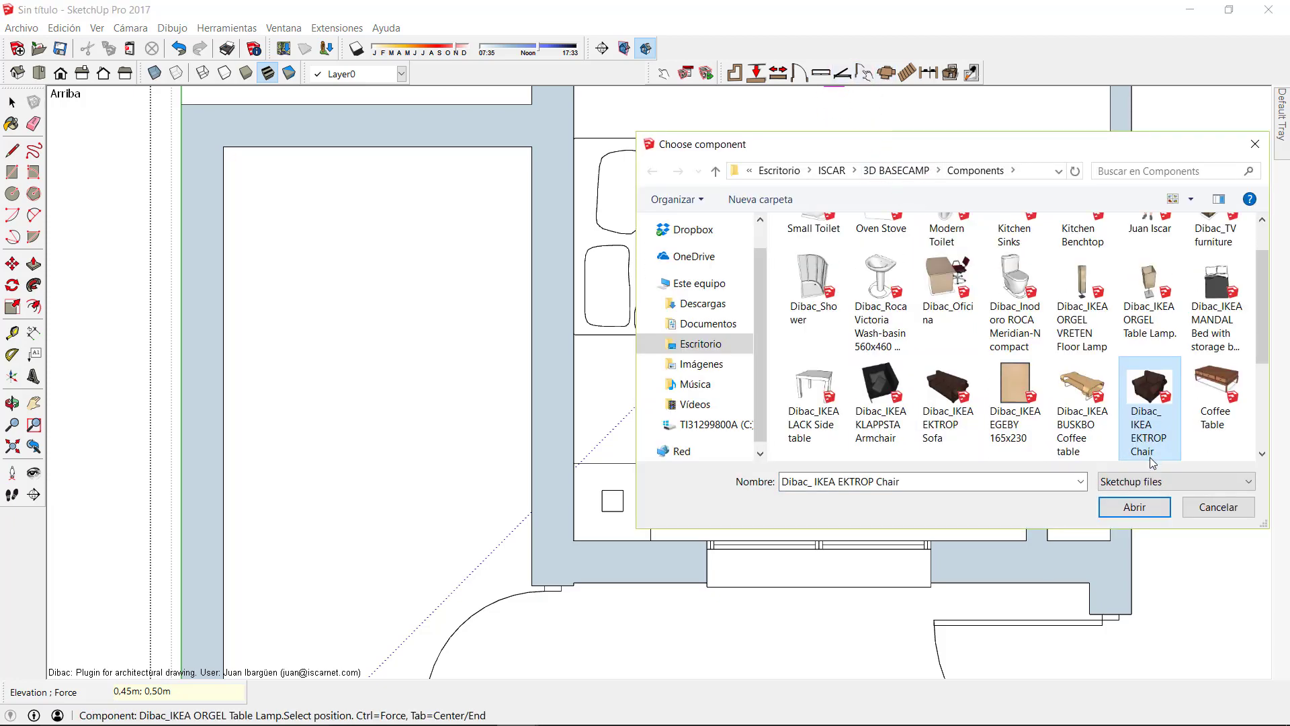
click(1124, 504)
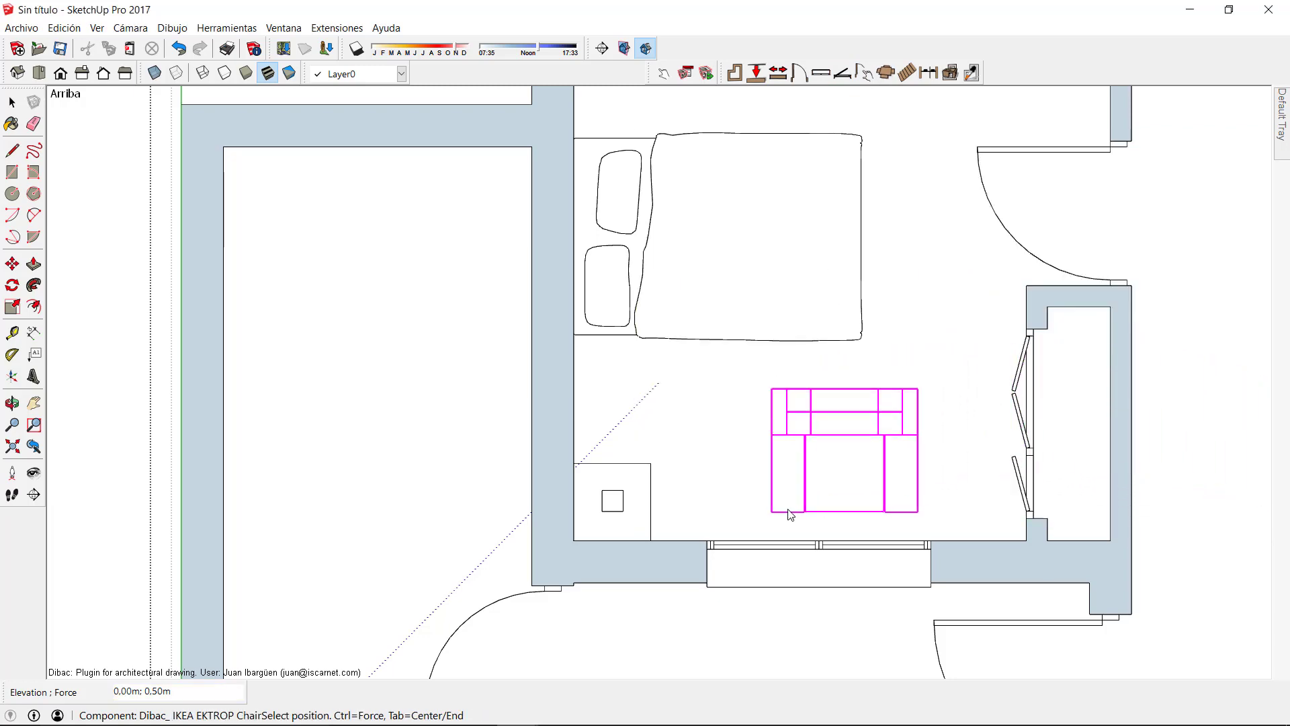
scroll(671, 268, down, 1)
shift+middle_drag(672, 268, 667, 401)
click(694, 534)
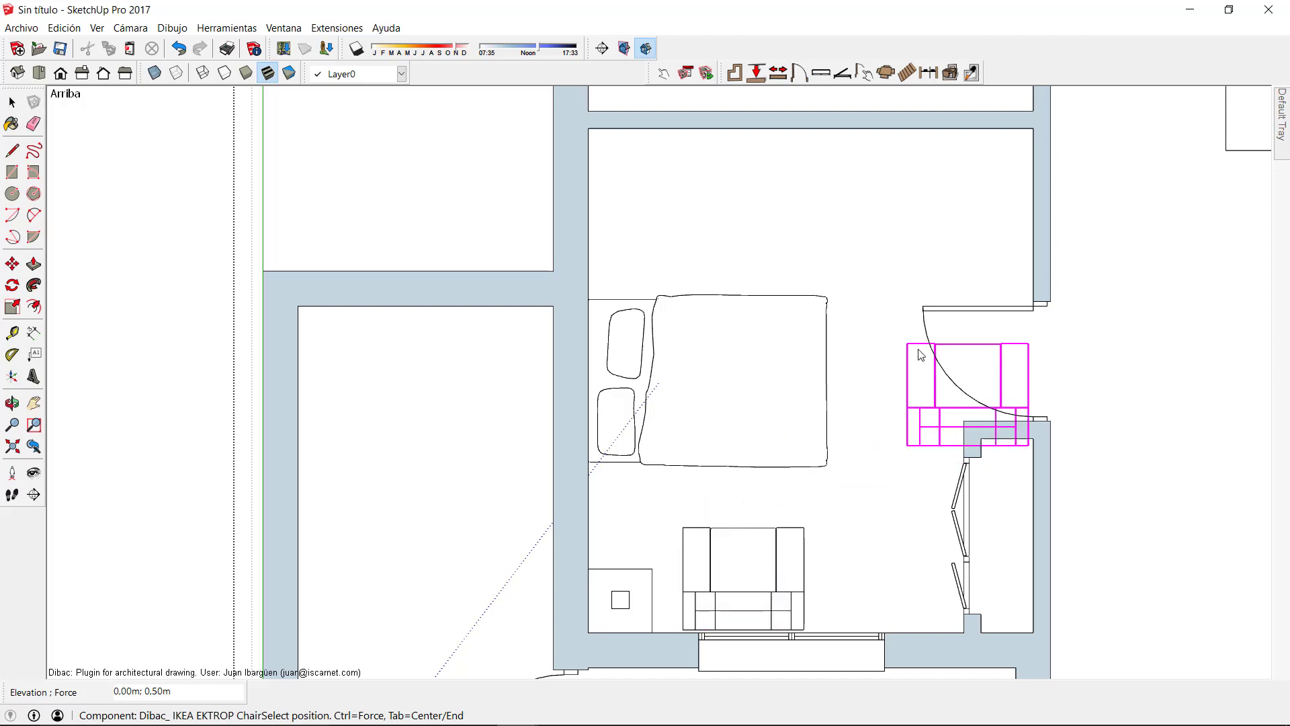
- Place the Dibac_TV furniture component in the living room against the window wall, between the window and the corner
scroll(923, 307, down, 4)
shift+middle_drag(924, 308, 422, 236)
scroll(712, 234, up, 2)
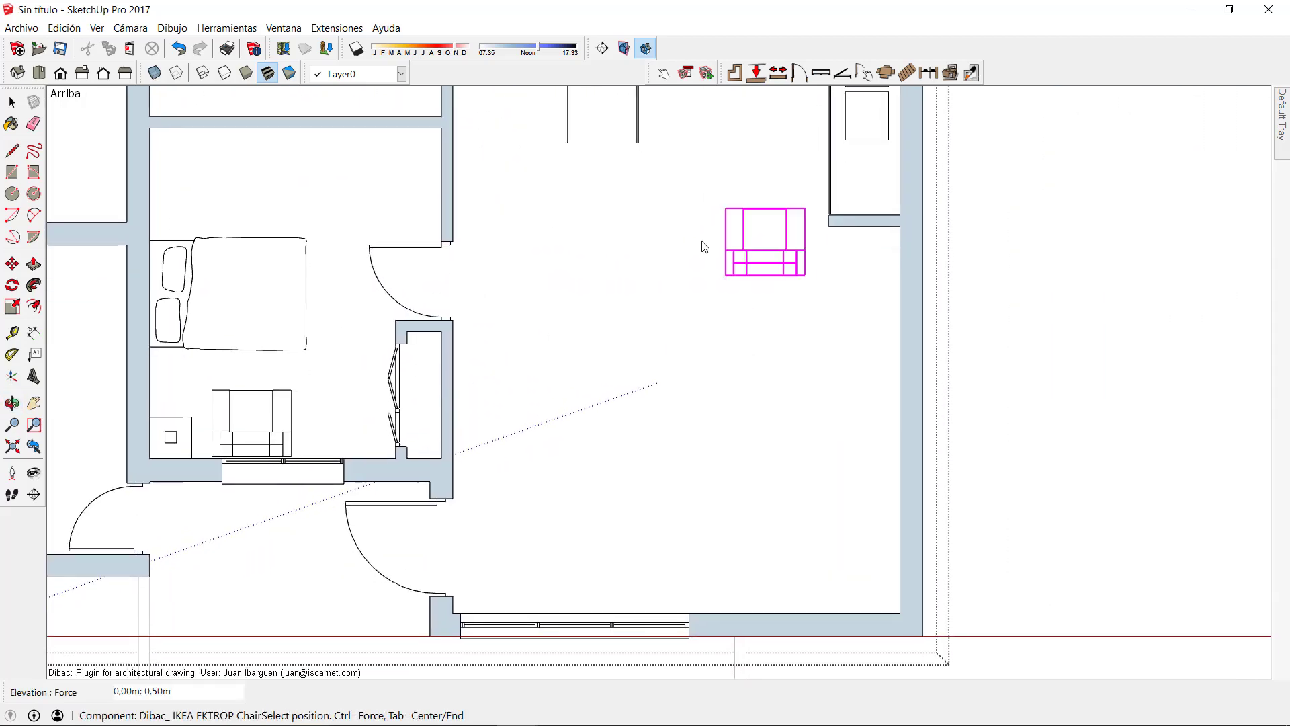
click(886, 72)
click(1209, 240)
click(1132, 504)
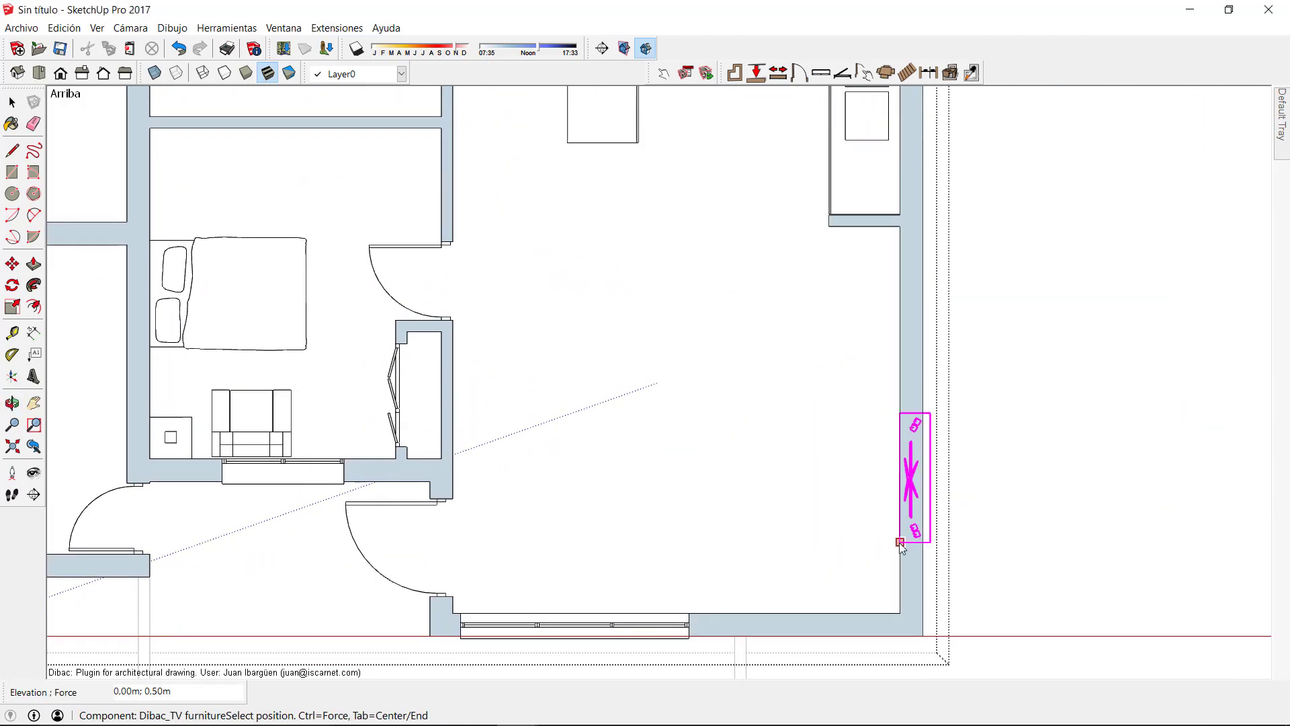
scroll(901, 548, up, 2)
click(848, 623)
- Place the Dibac_IKEA ORGEL VRETEN Floor Lamp component in the living room corner beside the TV furniture
scroll(860, 437, down, 2)
click(886, 72)
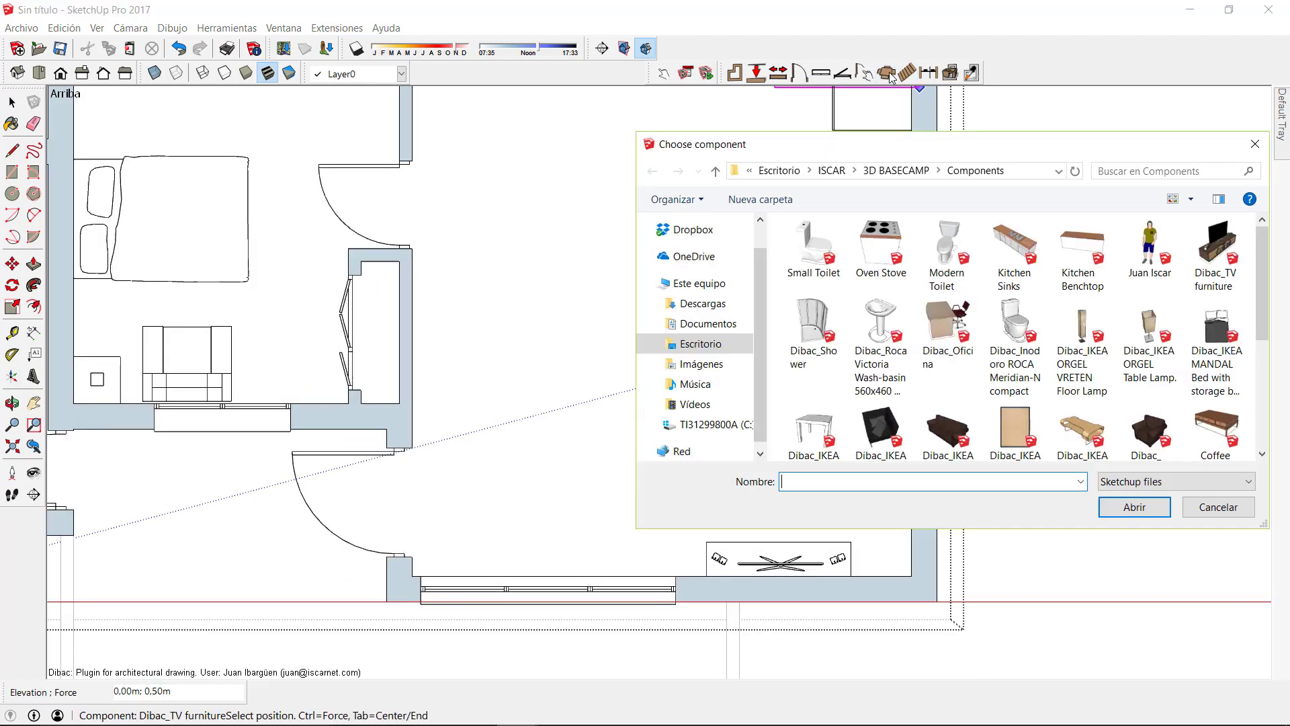
click(1082, 349)
click(1134, 507)
click(882, 552)
- Place the Dibac_IKEA EKTROP Sofa component in the living room, facing the TV furniture
click(885, 72)
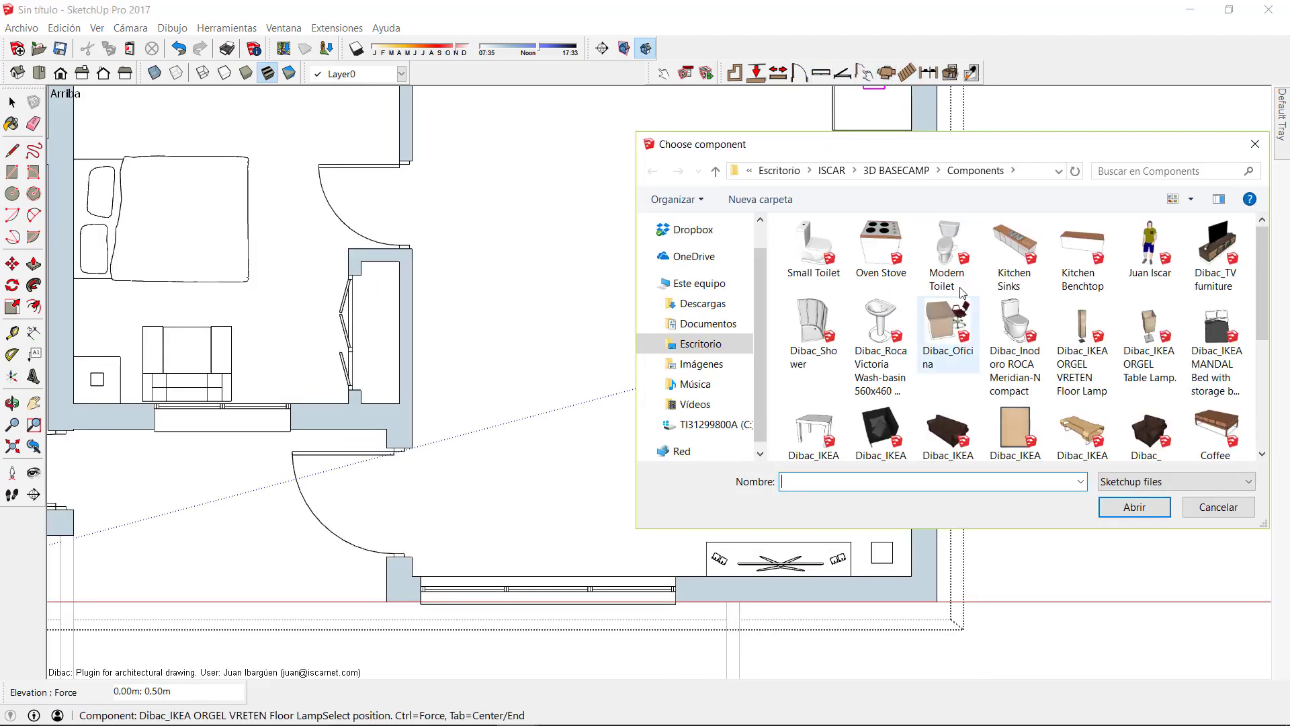
click(949, 430)
click(1134, 506)
click(785, 388)
- Place the Dibac_IKEA EGEBY 165x230 rug component between the sofa and the TV furniture
click(885, 72)
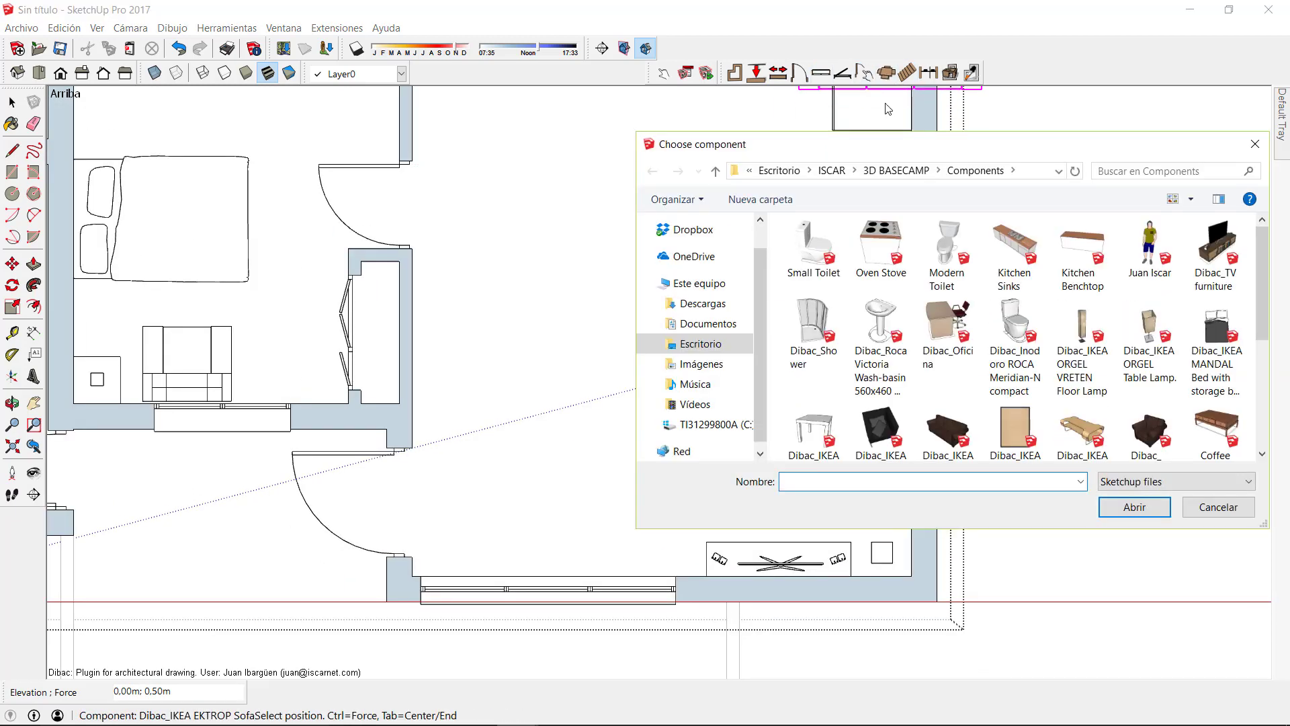
double_click(1015, 430)
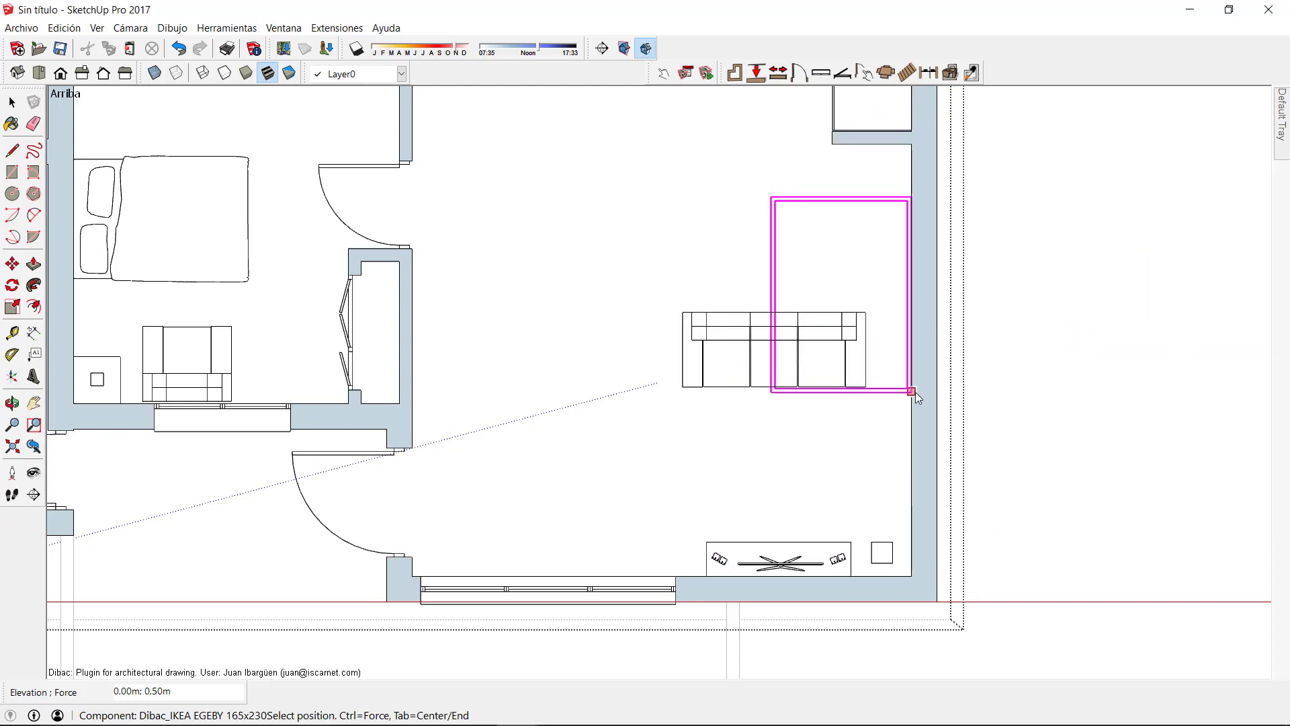
click(870, 531)
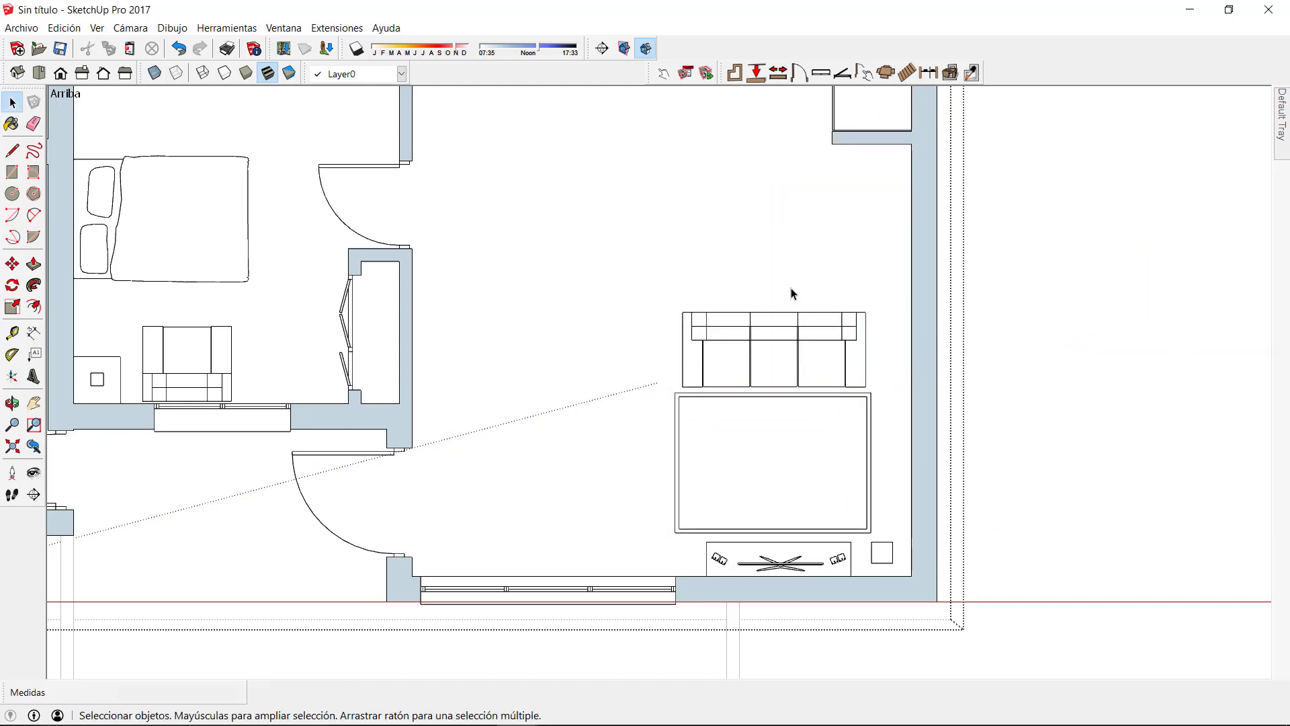
- Place the Coffee Table component at the middle of the rug
click(885, 72)
double_click(1216, 430)
click(731, 493)
- Place the Dibac_Oficina desk component in the living room against the wall behind the bedroom closet
scroll(815, 181, down, 1)
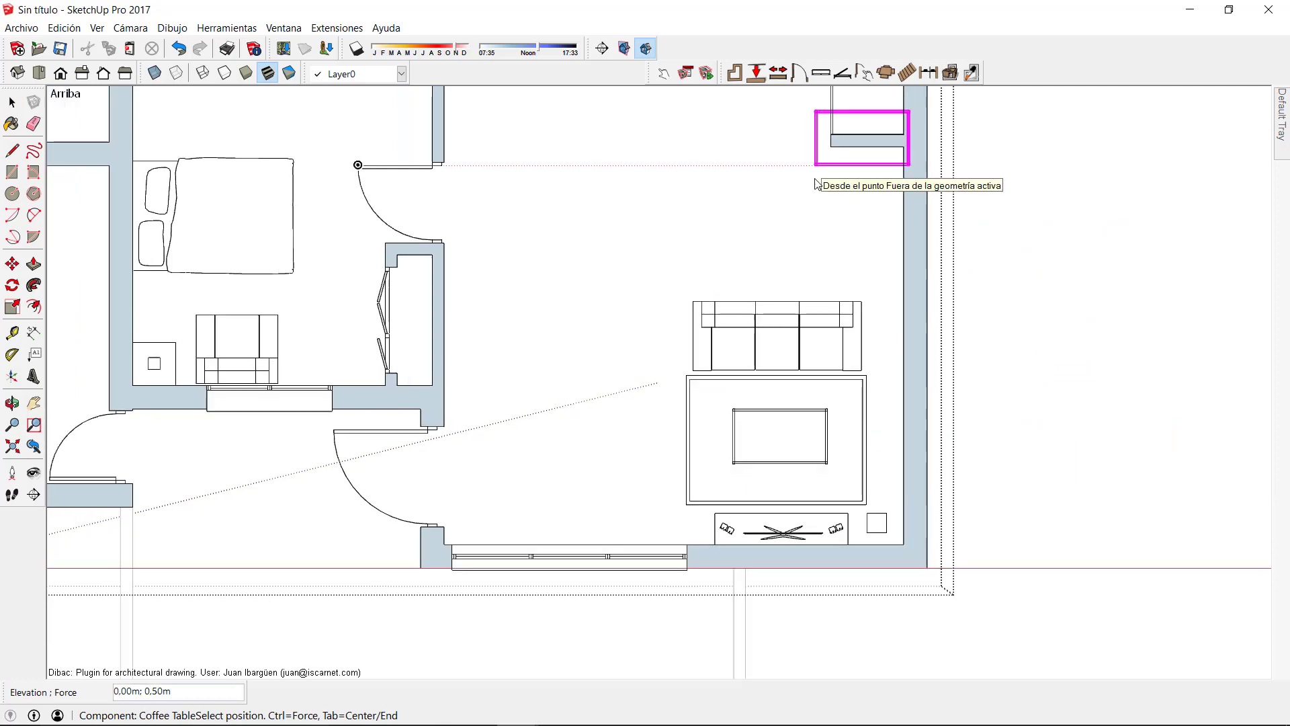
shift+middle_drag(815, 179, 815, 288)
click(885, 72)
double_click(949, 329)
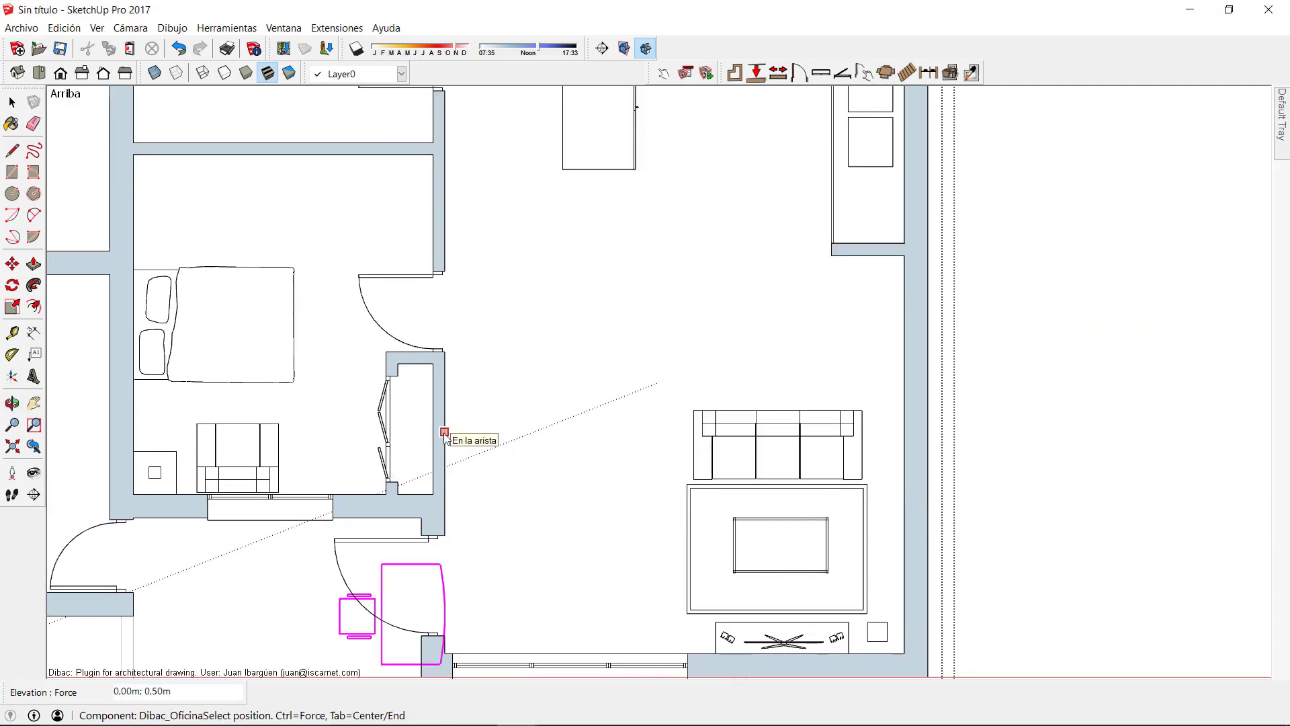
click(482, 403)
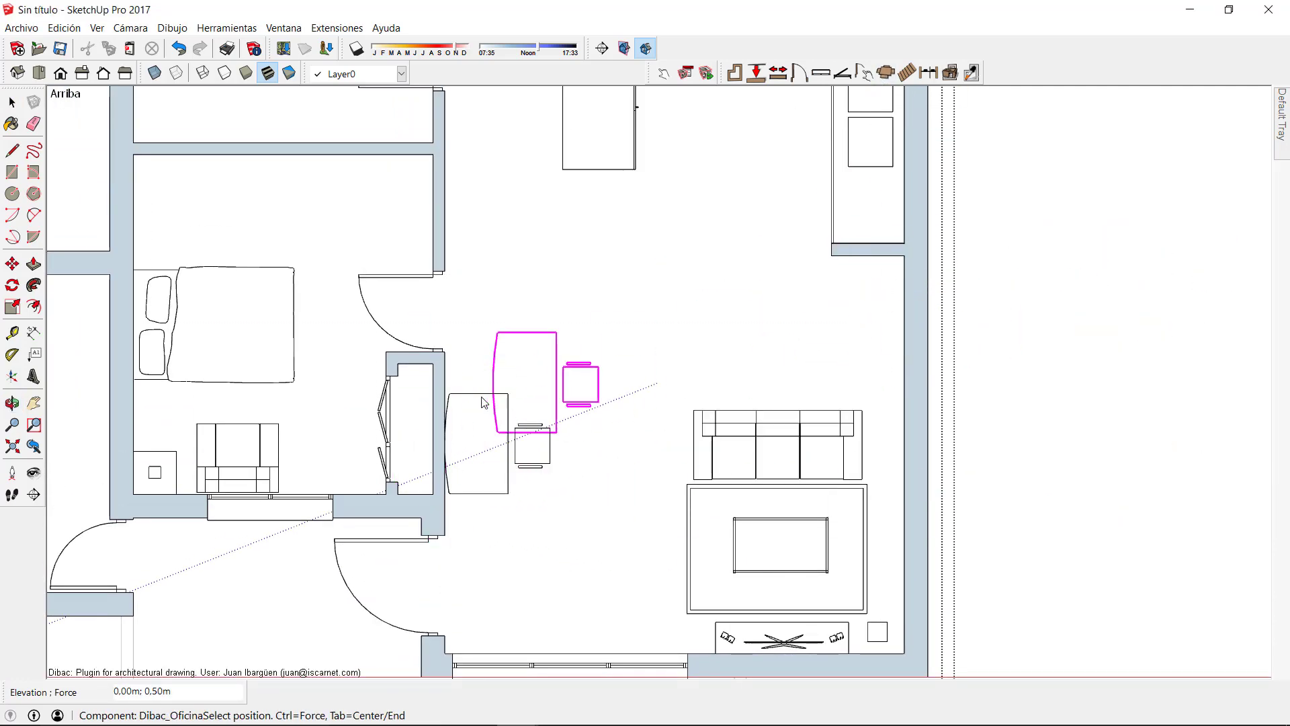
- Place the Dibac_Mesa_cocina table from the Muebles components folder directly behind the sofa
scroll(688, 287, down, 2)
shift+middle_drag(689, 286, 662, 349)
click(885, 74)
scroll(907, 301, down, 1)
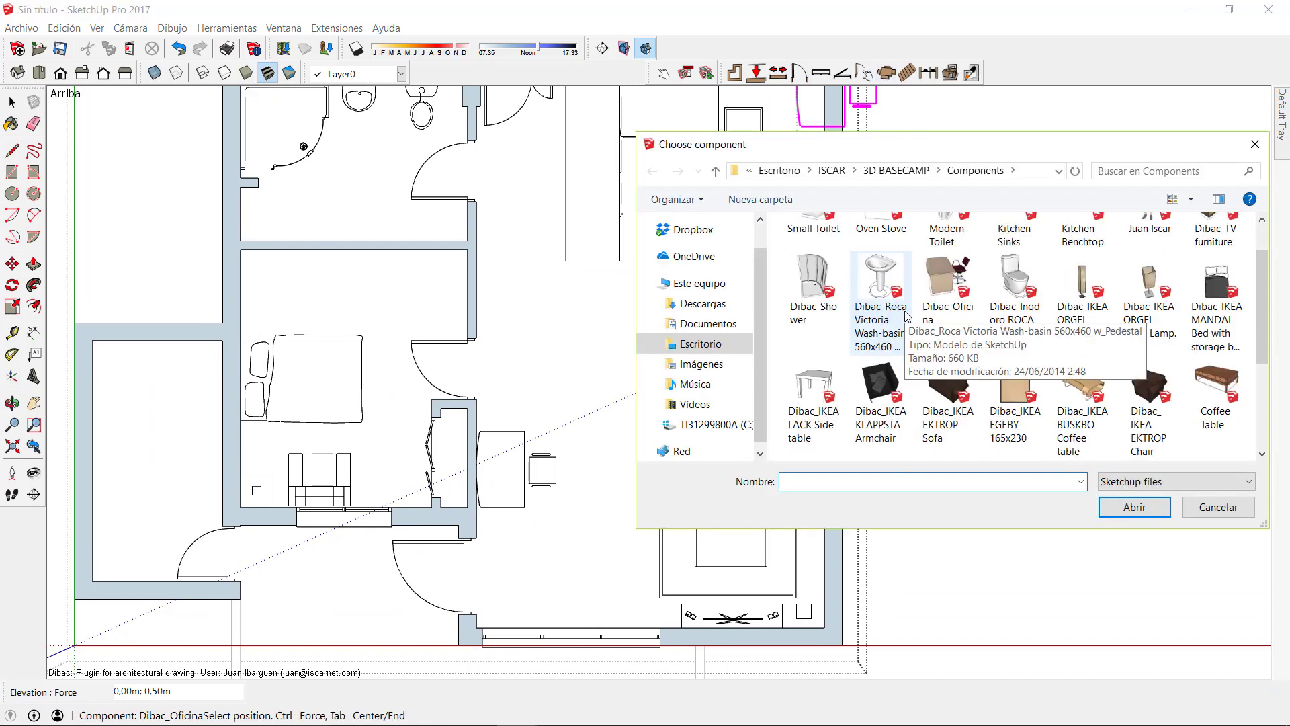
scroll(907, 314, down, 2)
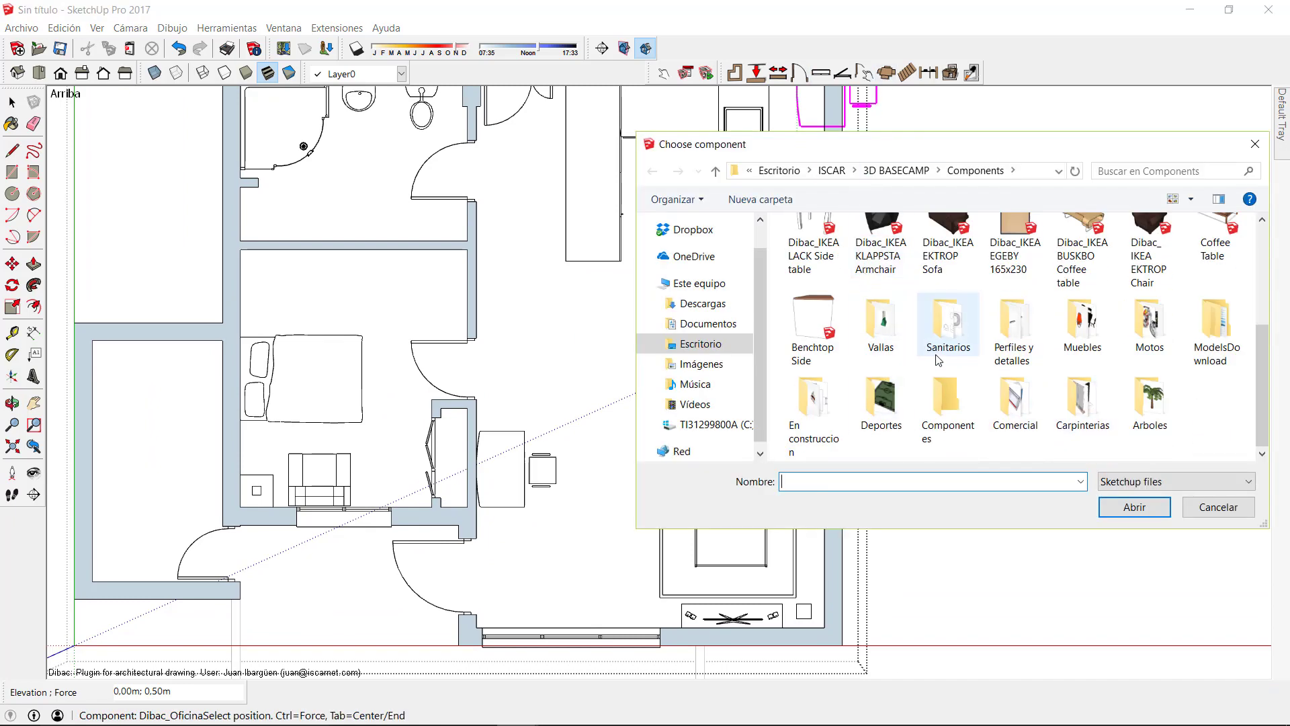
double_click(1083, 326)
ctrl+scroll(815, 349, up, 2)
double_click(815, 331)
scroll(694, 463, up, 3)
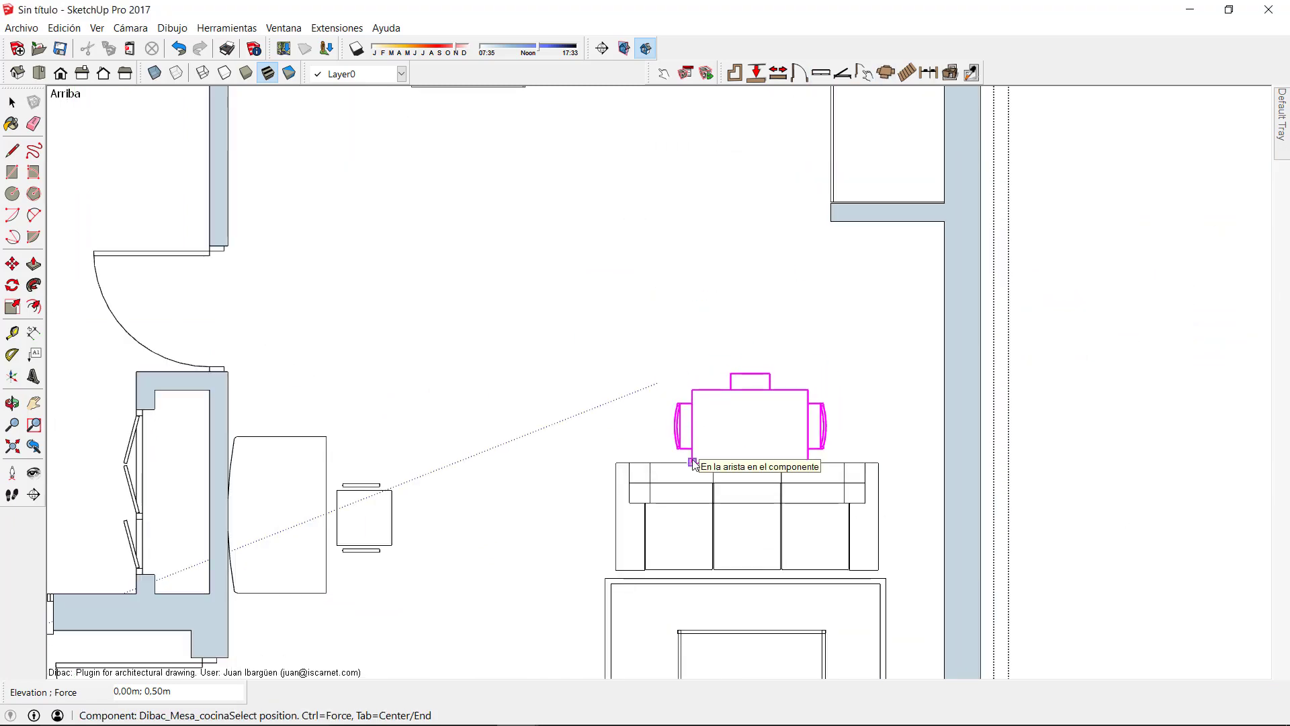
click(691, 445)
- Place the Maquina_hielo ice maker from the Muebles Varios folder lengthwise along the outer wall of the small side room
click(886, 75)
double_click(1167, 249)
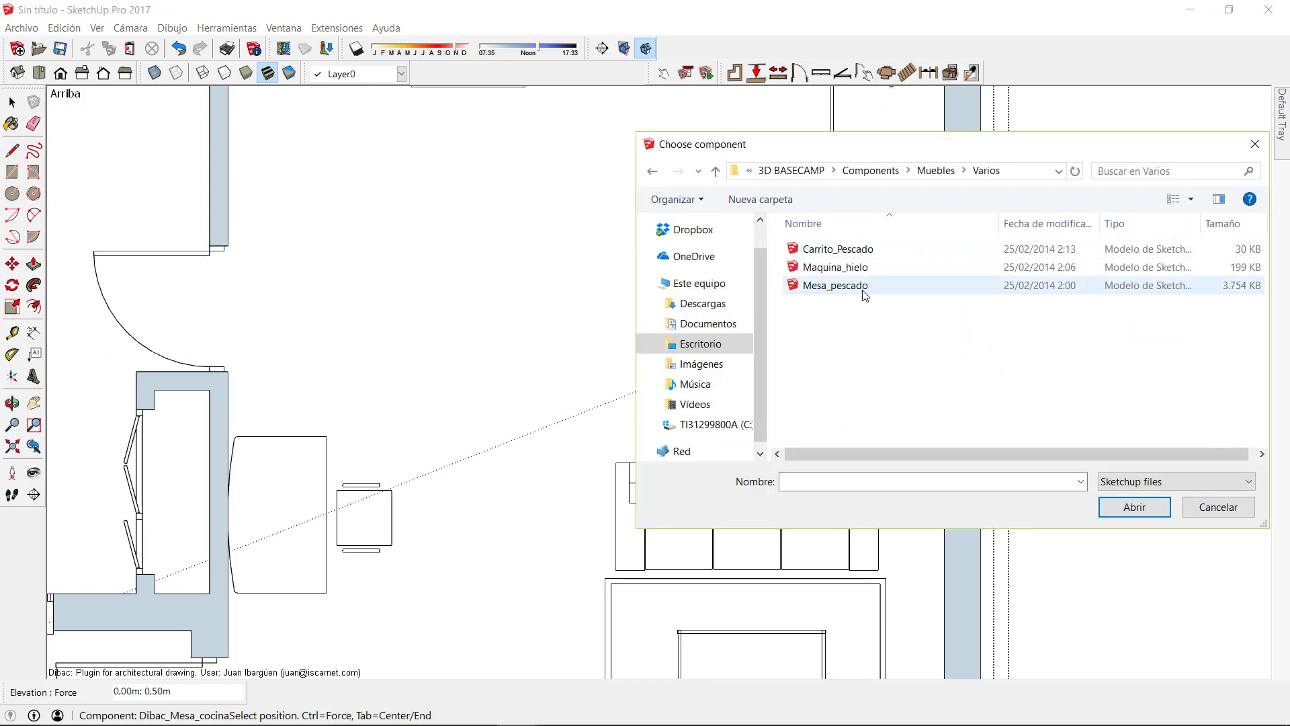
ctrl+scroll(864, 296, up, 2)
double_click(927, 232)
scroll(295, 390, up, 4)
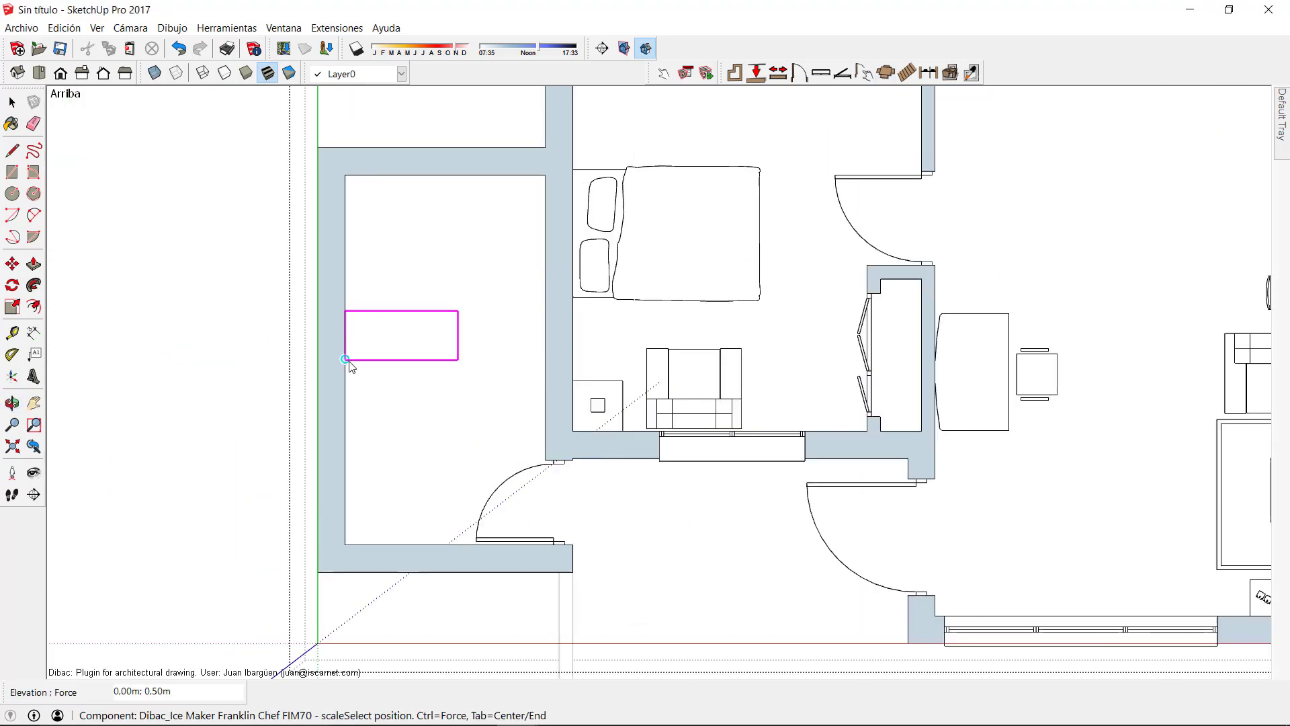
click(873, 125)
click(885, 72)
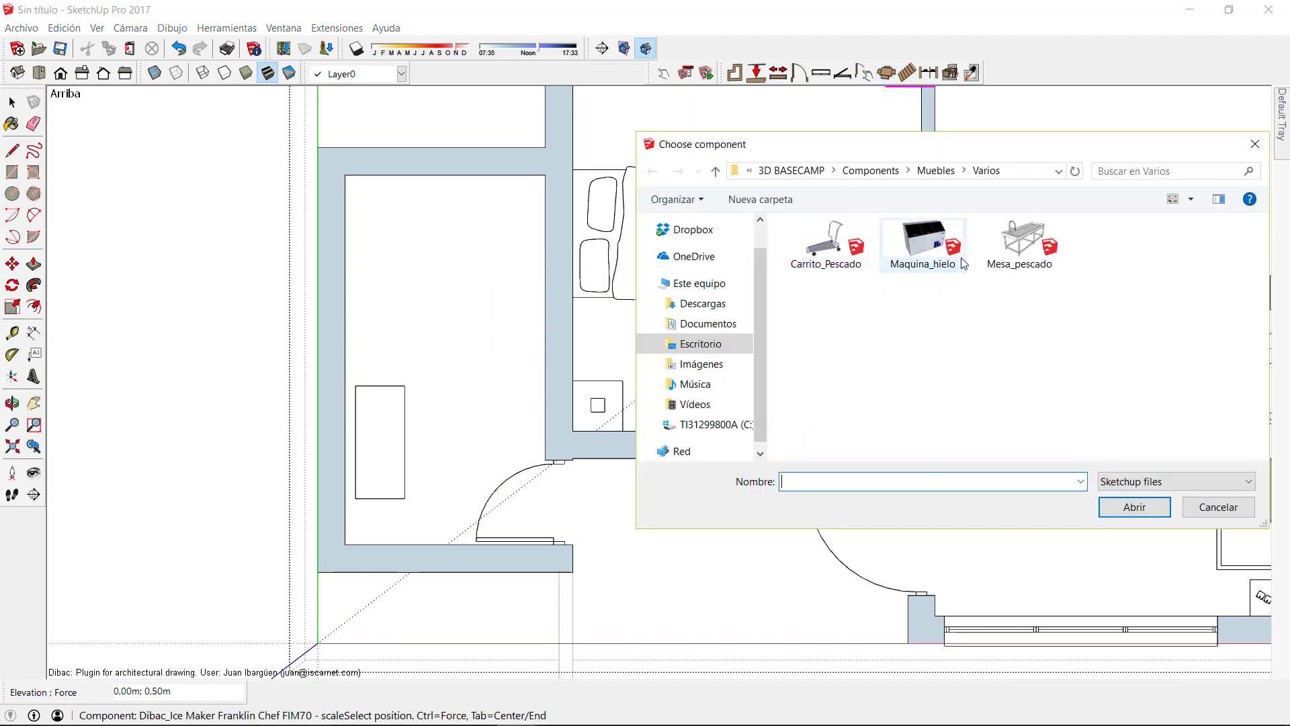
click(936, 170)
double_click(896, 245)
ctrl+scroll(896, 250, up, 2)
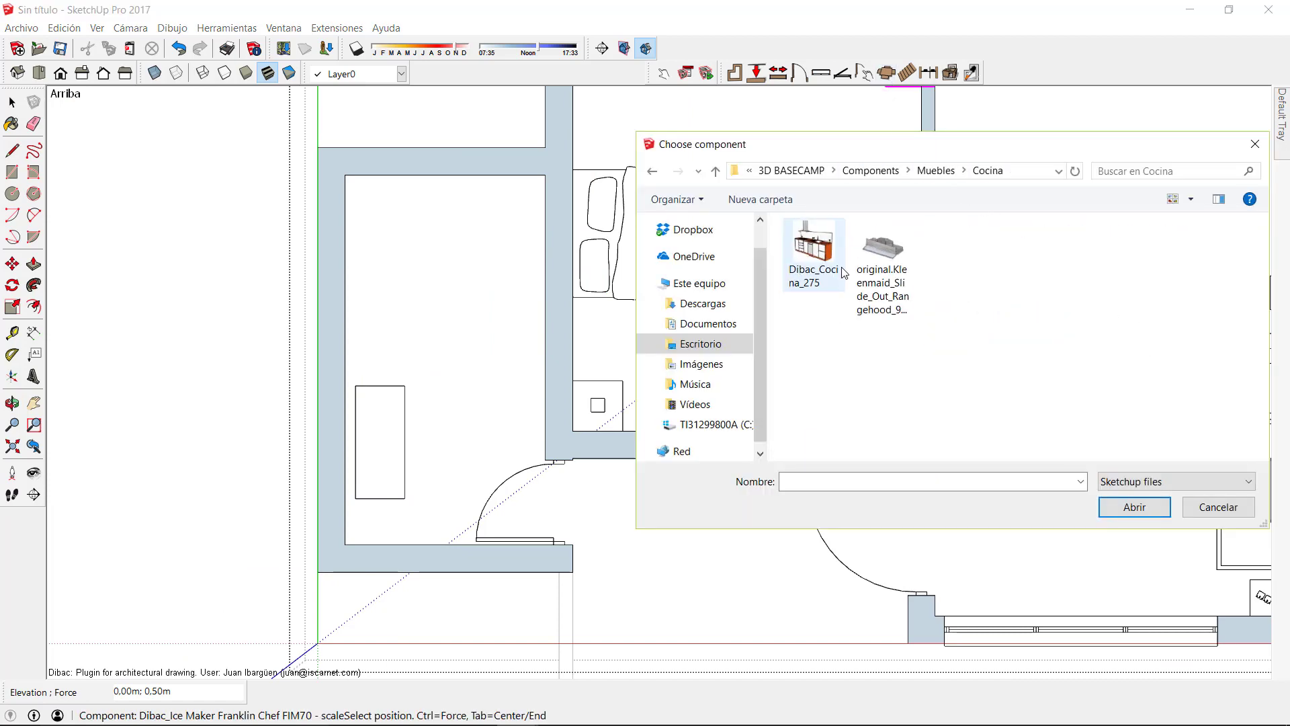
click(936, 170)
double_click(1157, 245)
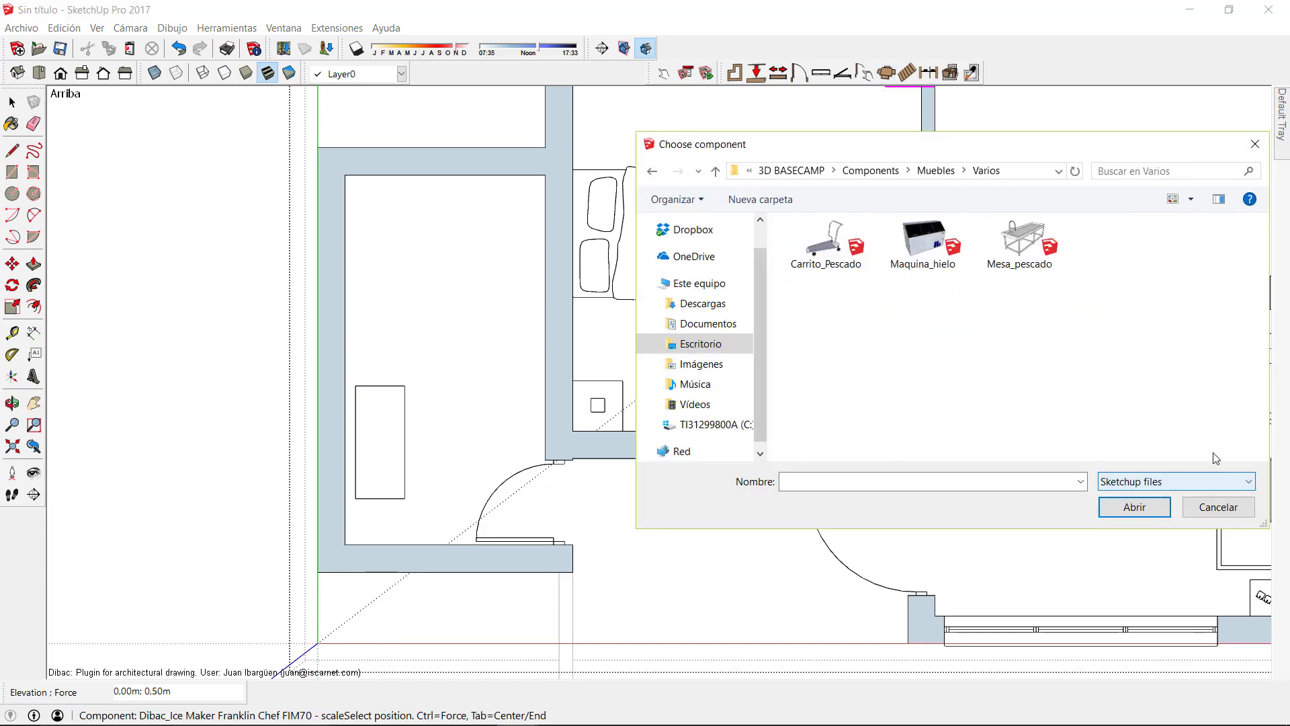
click(1218, 505)
- Leave component placement and convert the furnished 2D floor plan to a 3D model with Dibac
scroll(984, 239, down, 4)
shift+middle_drag(984, 238, 774, 409)
scroll(800, 377, down, 1)
drag(773, 403, 855, 386)
key(space)
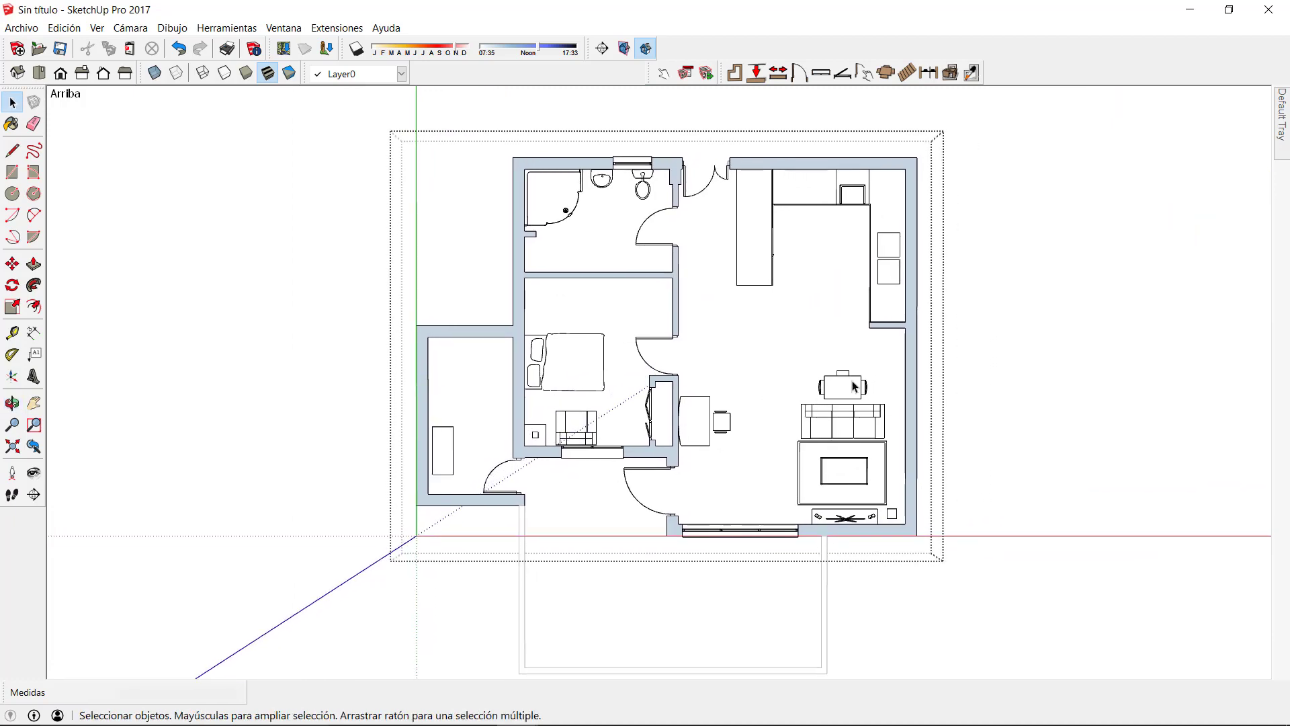
middle_drag(908, 397, 747, 110)
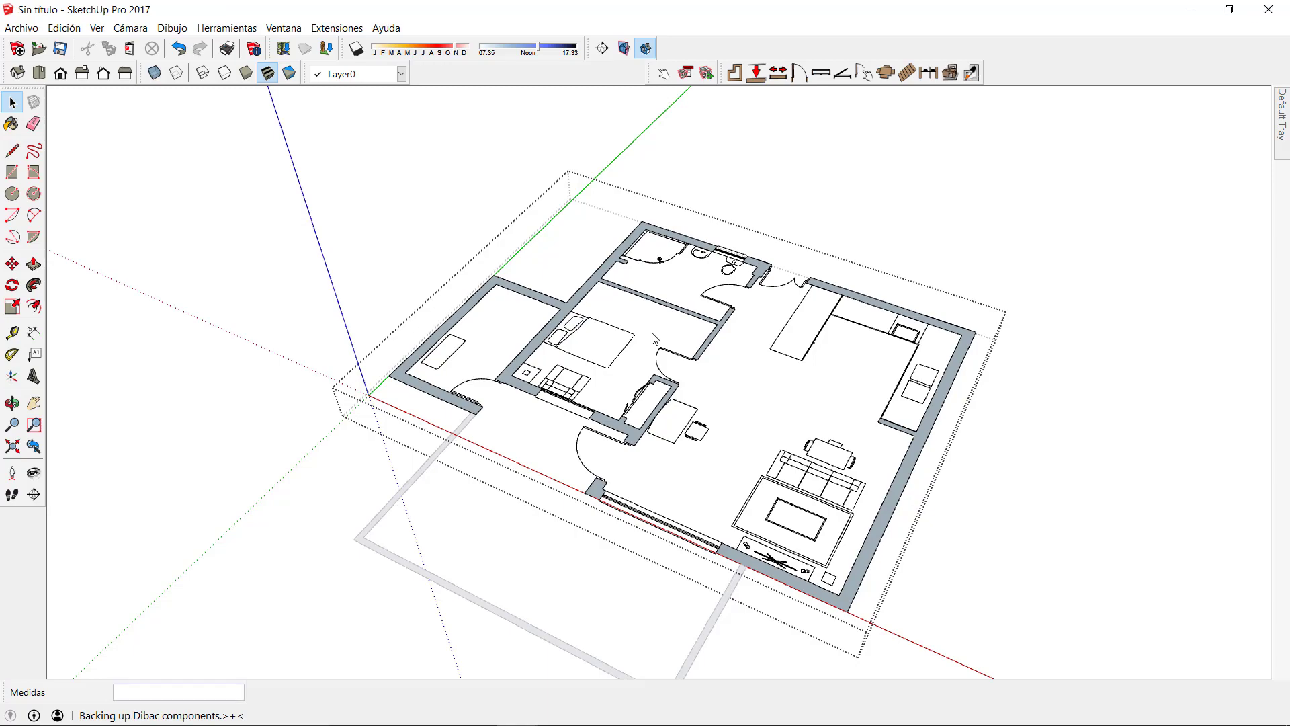
- Examine the furniture of the converted 3D model in the bedroom and the living room
middle_drag(649, 338, 432, 250)
scroll(547, 374, up, 3)
scroll(937, 363, up, 6)
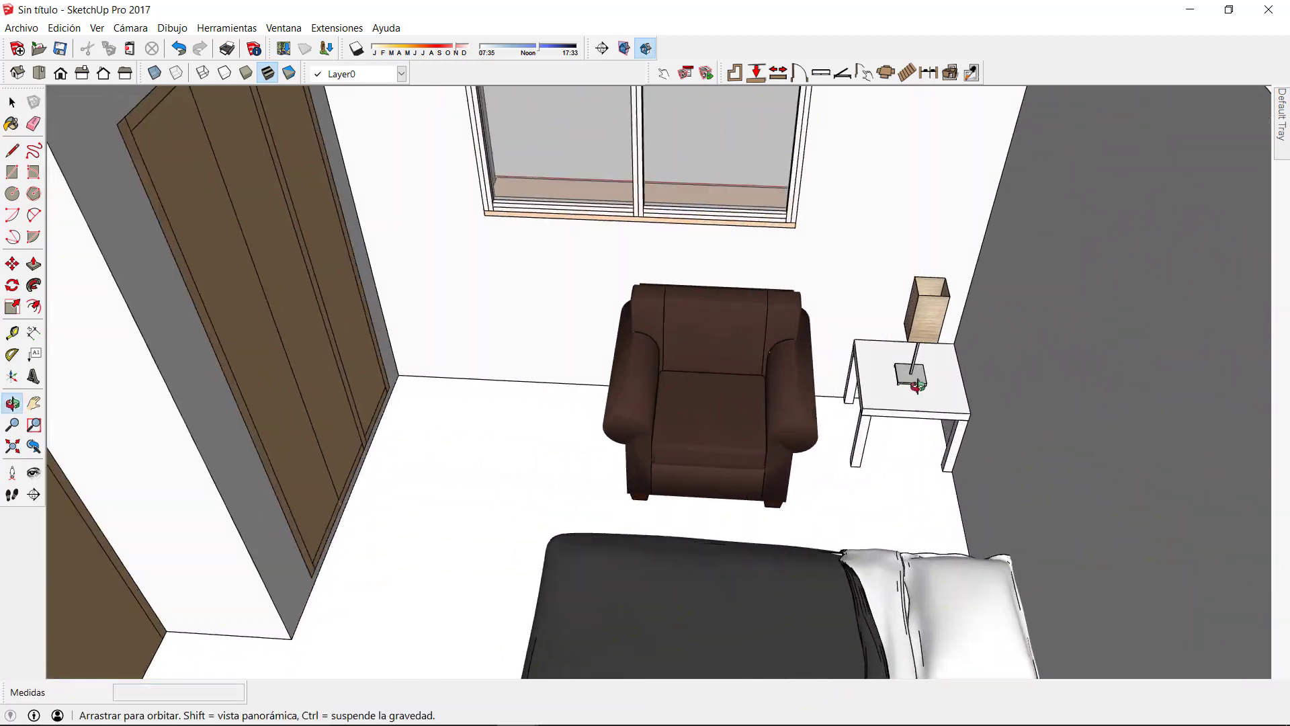
scroll(937, 363, down, 6)
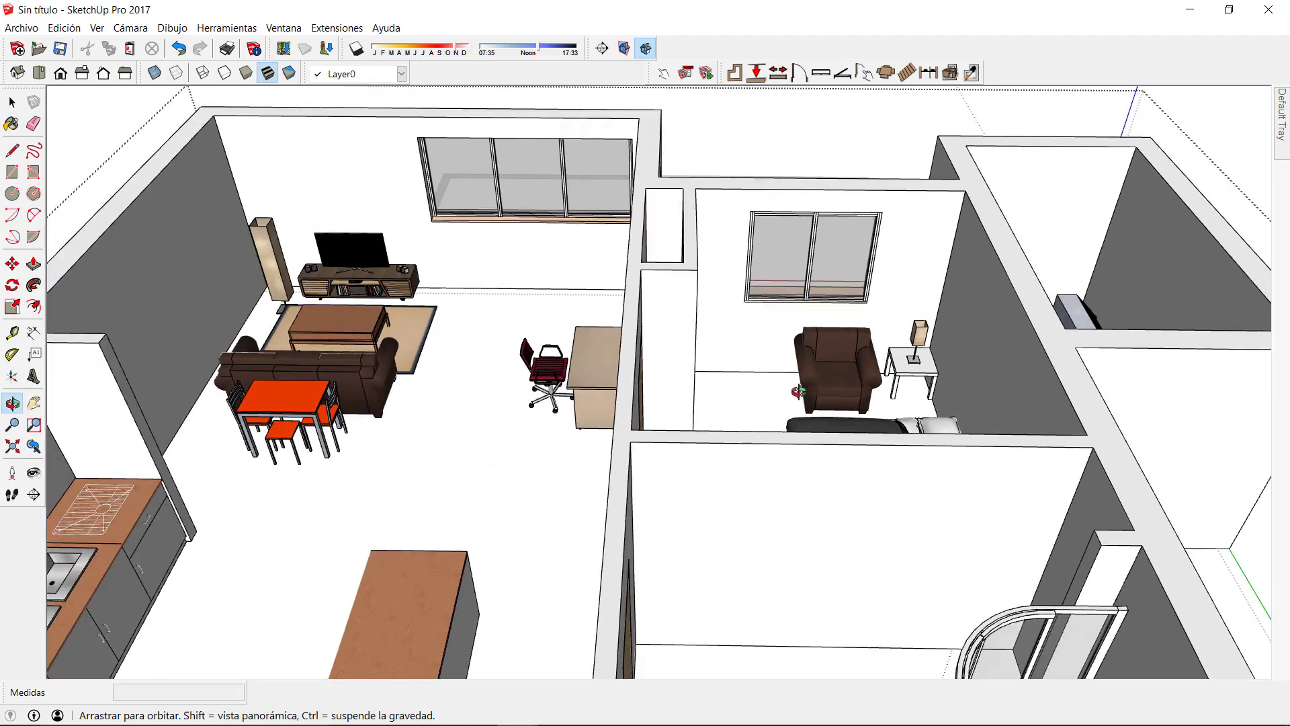
middle_drag(904, 380, 639, 421)
scroll(639, 422, down, 2)
middle_drag(377, 397, 638, 433)
scroll(421, 413, up, 4)
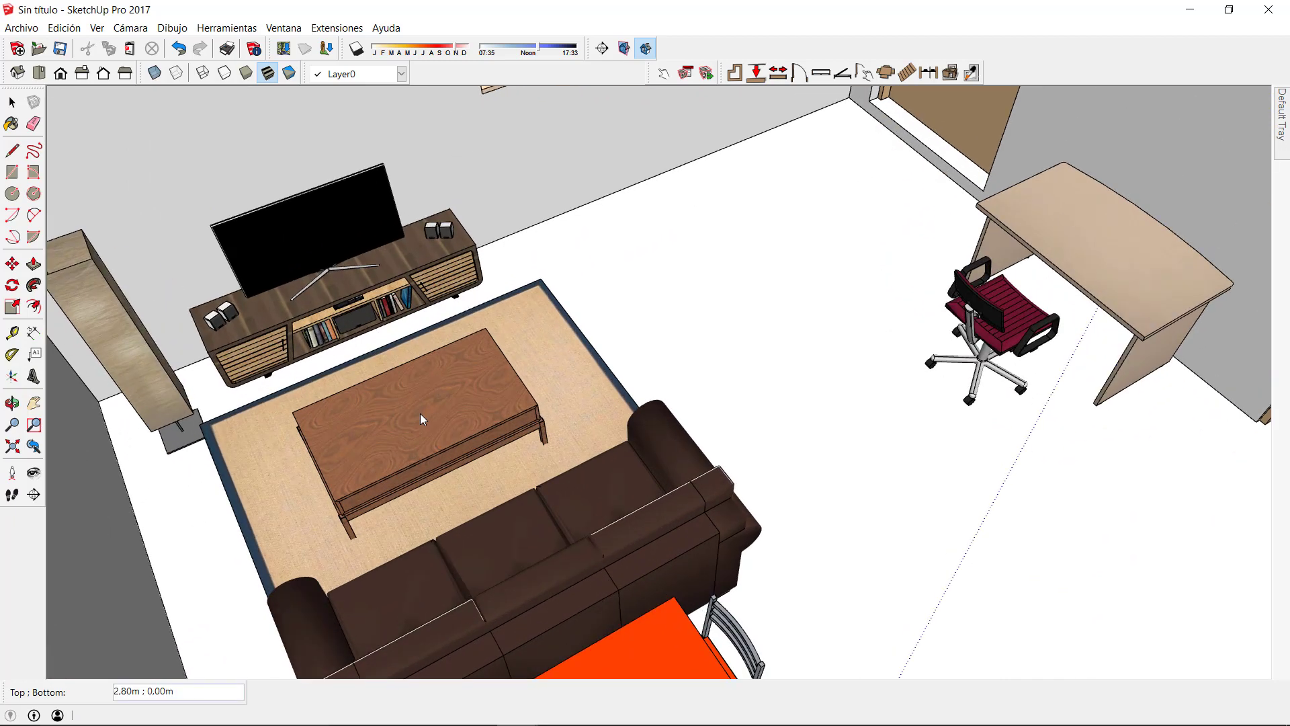
- Select the living room's coffee table and try rotating it about its centre with the Move tool's rotation grip
scroll(421, 417, down, 1)
key(space)
click(421, 423)
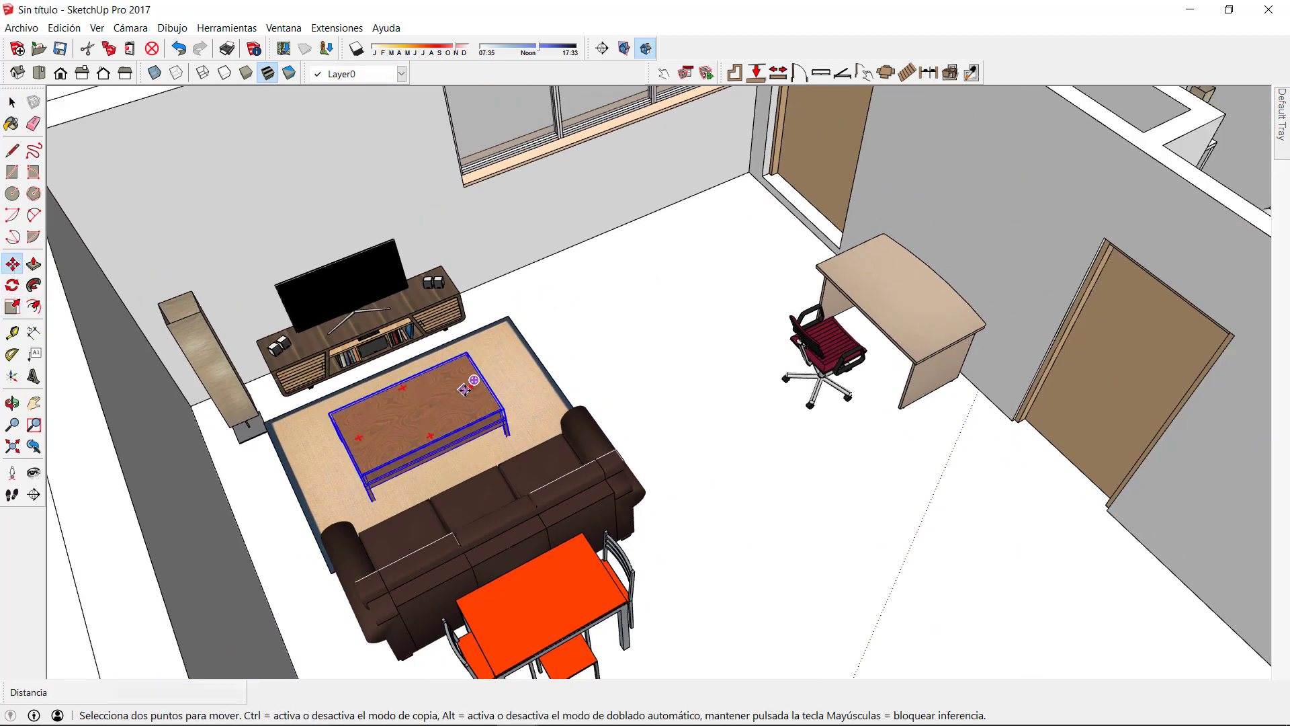
mouse_move(363, 433)
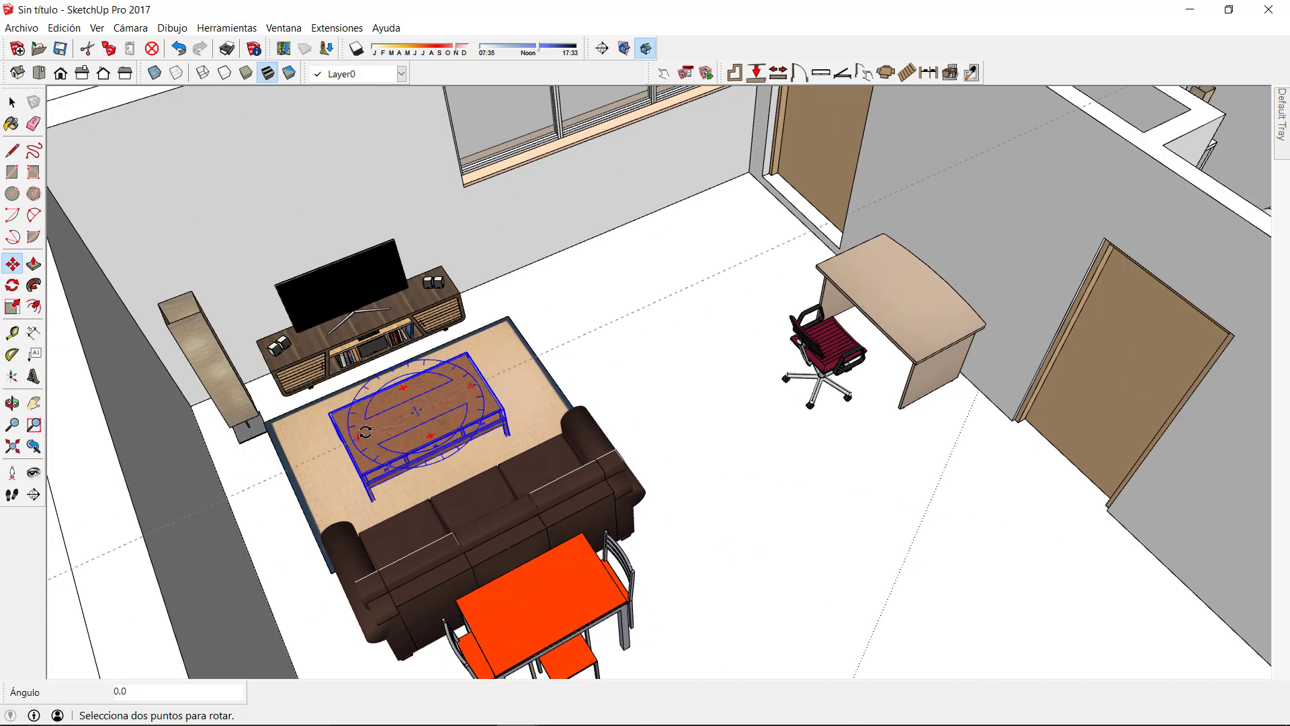
- Rotate the ice maker in the side room half a turn so its front faces into the room
scroll(658, 309, down, 2)
shift+middle_drag(773, 265, 457, 547)
mouse_move(665, 369)
shift+middle_down()
mouse_move(523, 403)
mouse_move(665, 370)
shift+middle_up()
key(space)
click(665, 367)
key(m)
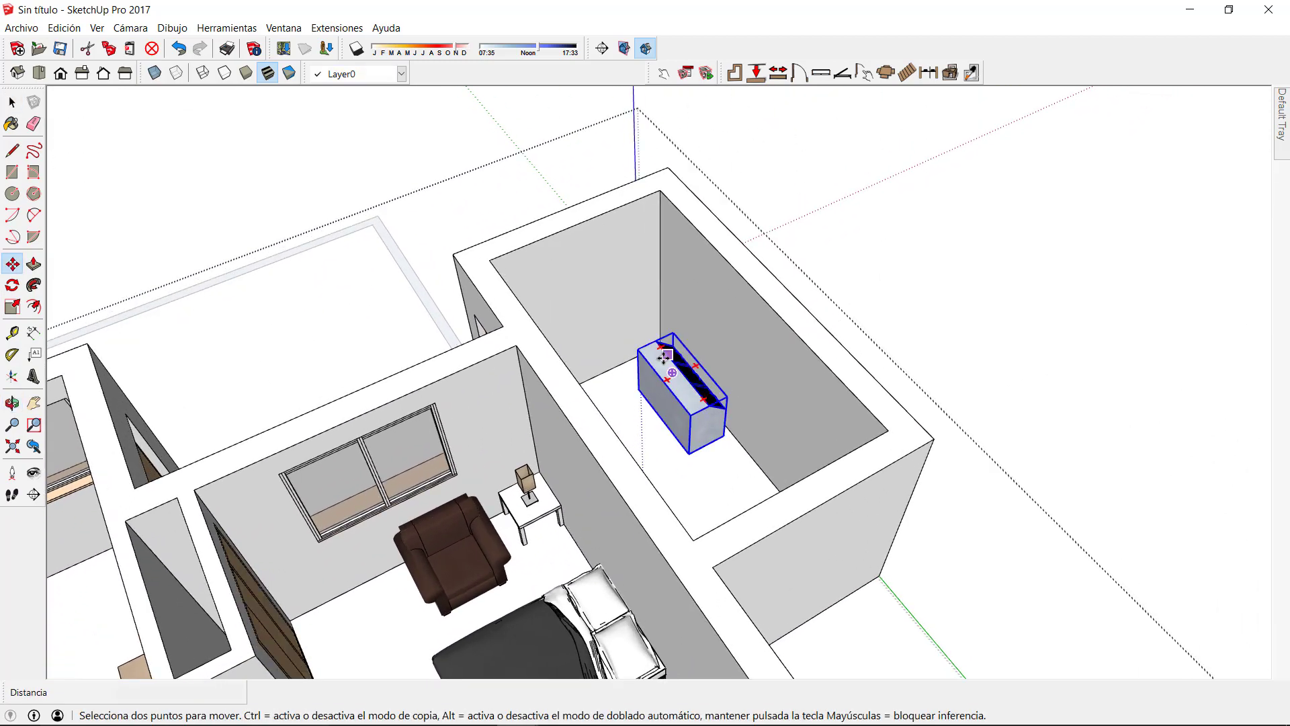
click(668, 363)
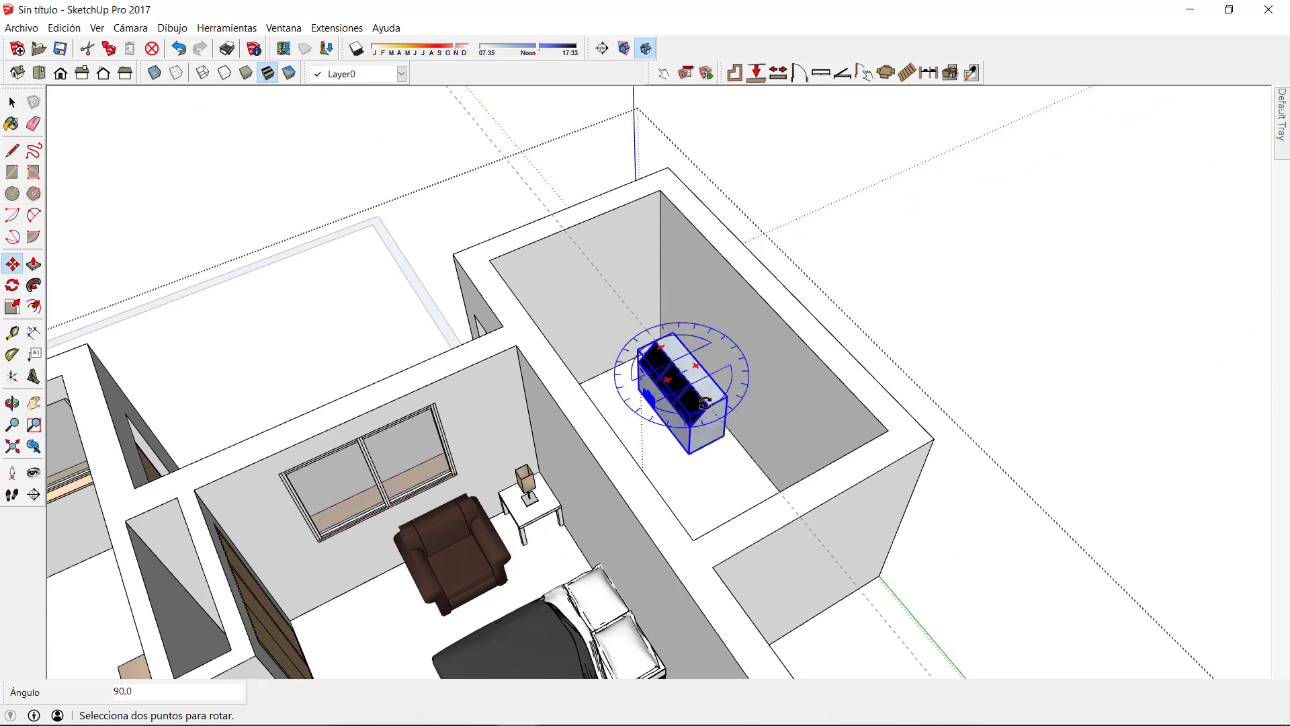
click(706, 402)
- Move the ice maker back against the side room's outer wall
scroll(712, 397, up, 2)
click(660, 340)
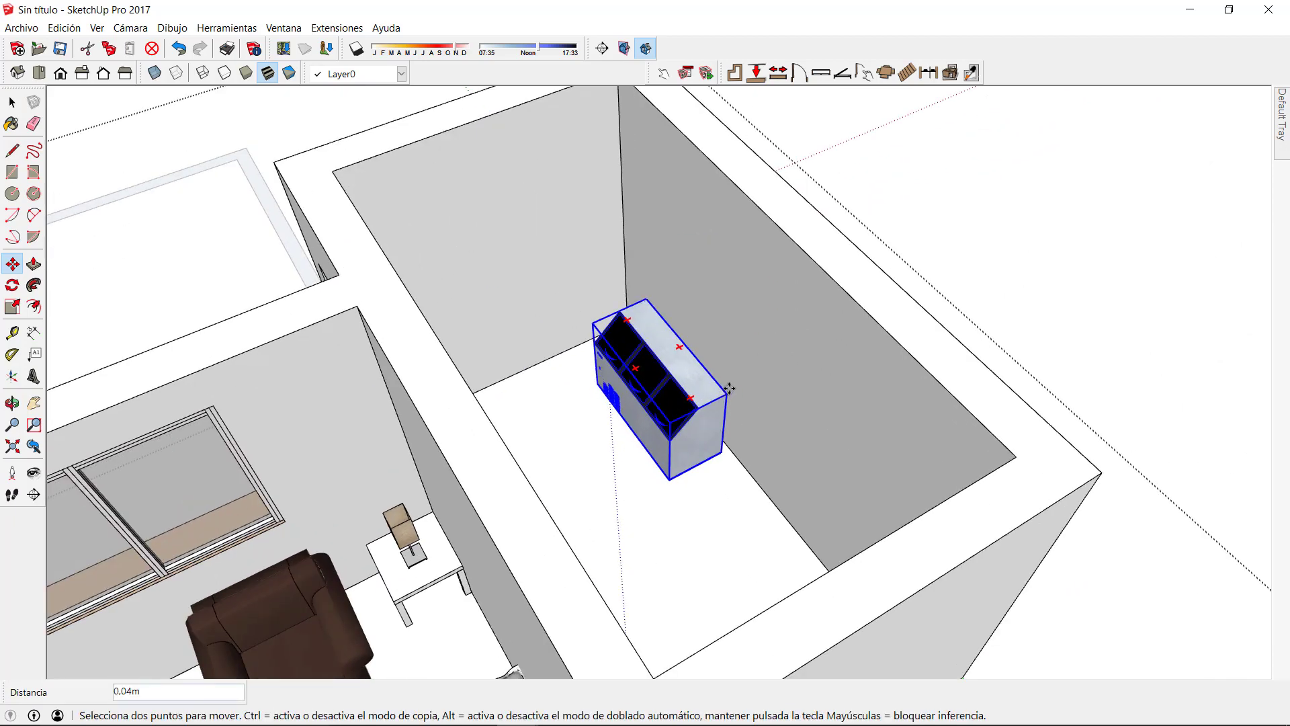
click(654, 295)
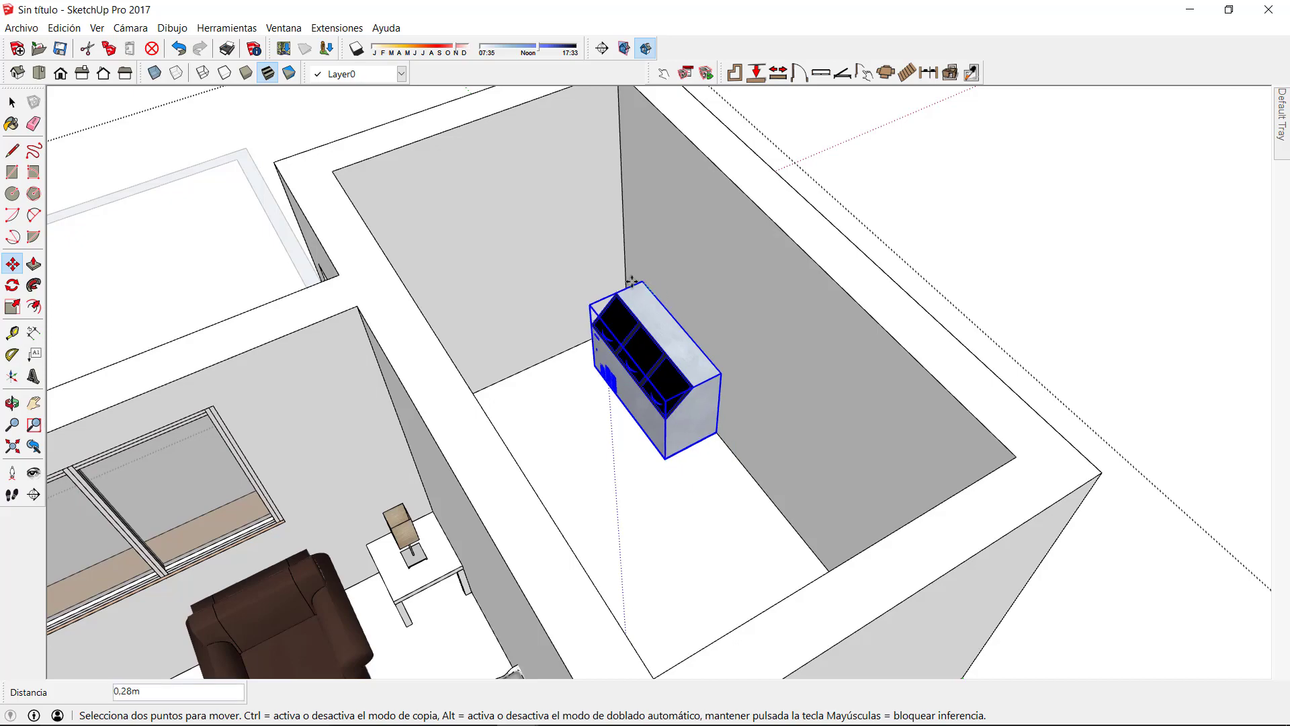